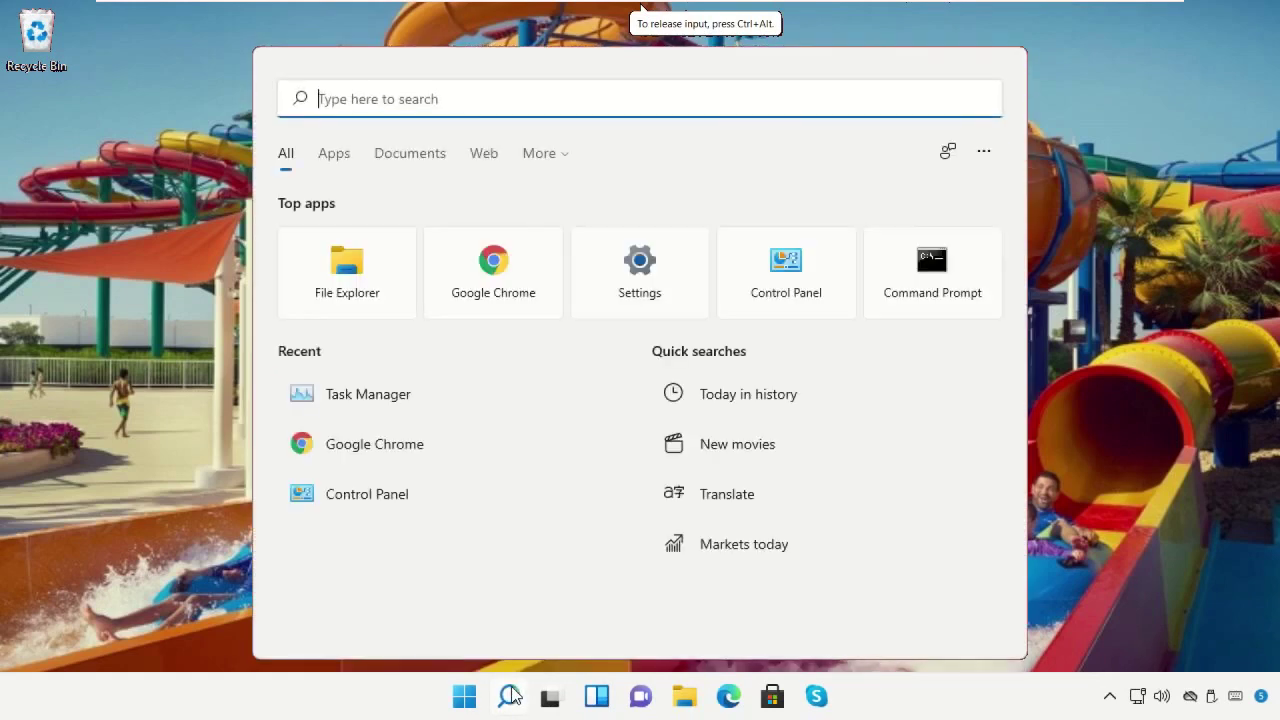
- Find and open Task Manager and start creating a new task
{"action": "type", "text": "task manger"}
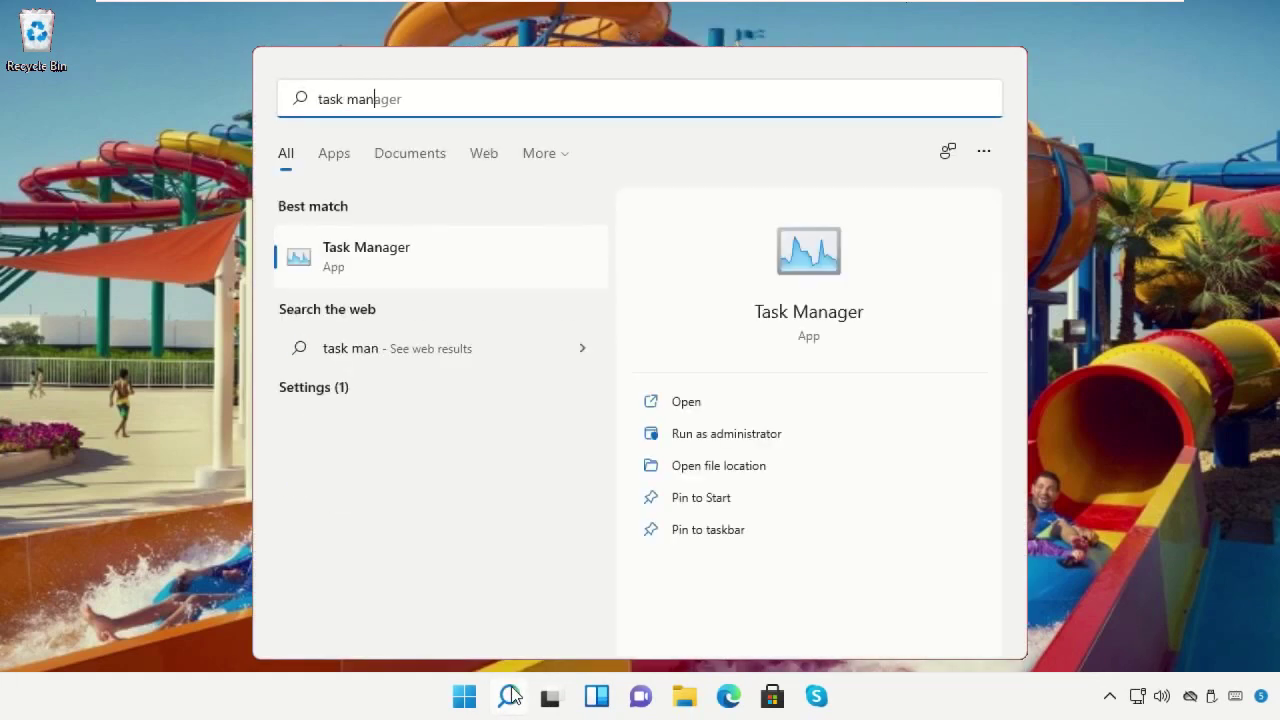
{"action": "left_click", "coordinate": [366, 266]}
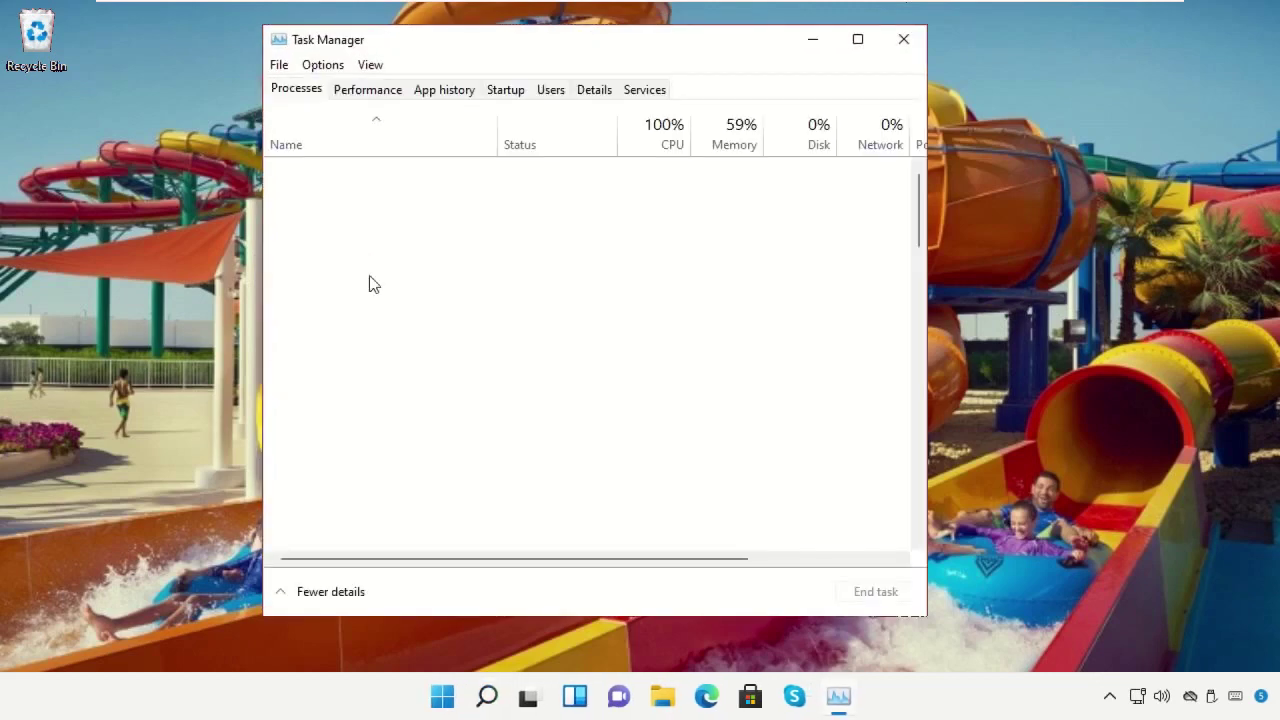
{"action": "left_click", "coordinate": [279, 65]}
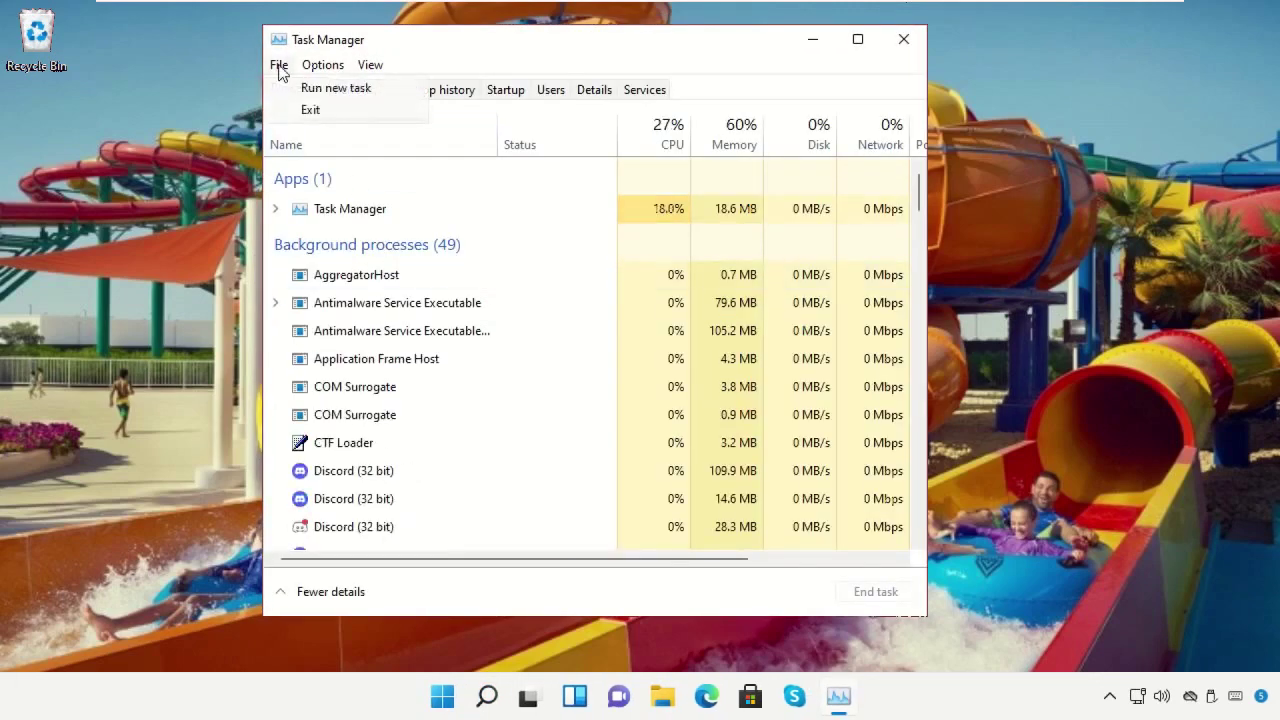
{"action": "left_click", "coordinate": [310, 90]}
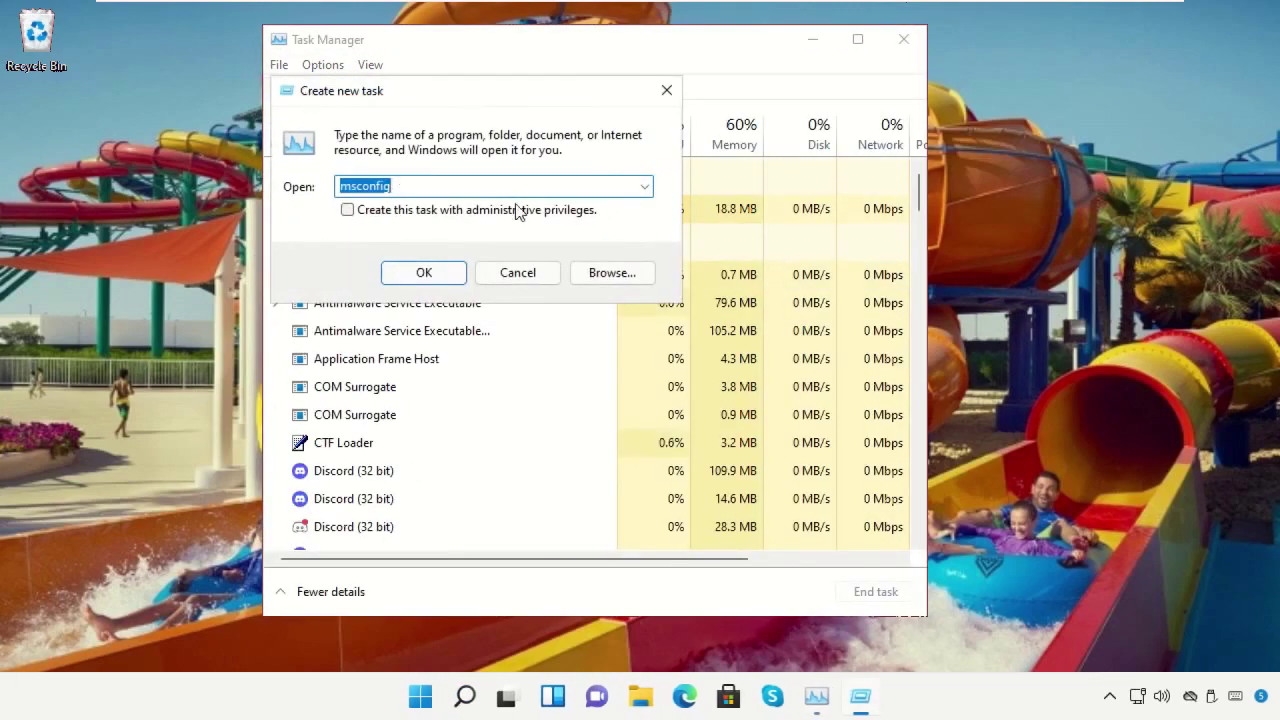
- Browse for the new task's program in the System32 folder under Windows on Local Disk (C:)
{"action": "left_click", "coordinate": [613, 276]}
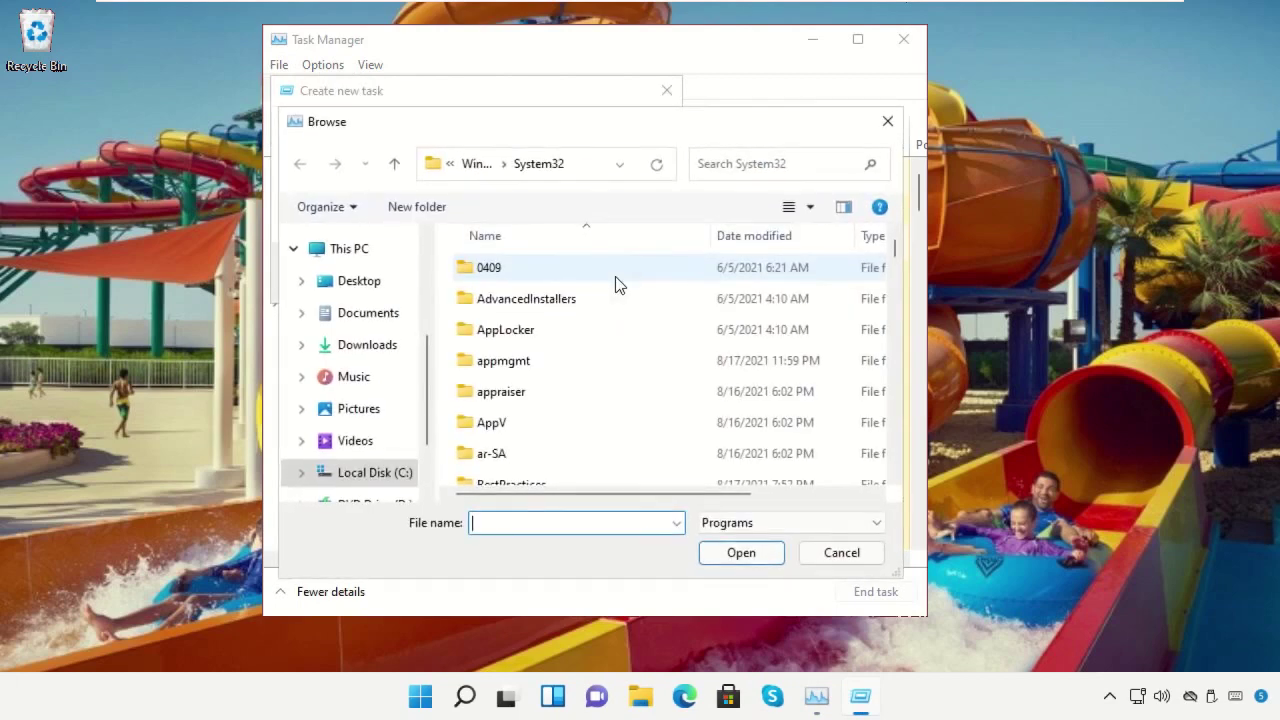
{"action": "left_click", "coordinate": [380, 476]}
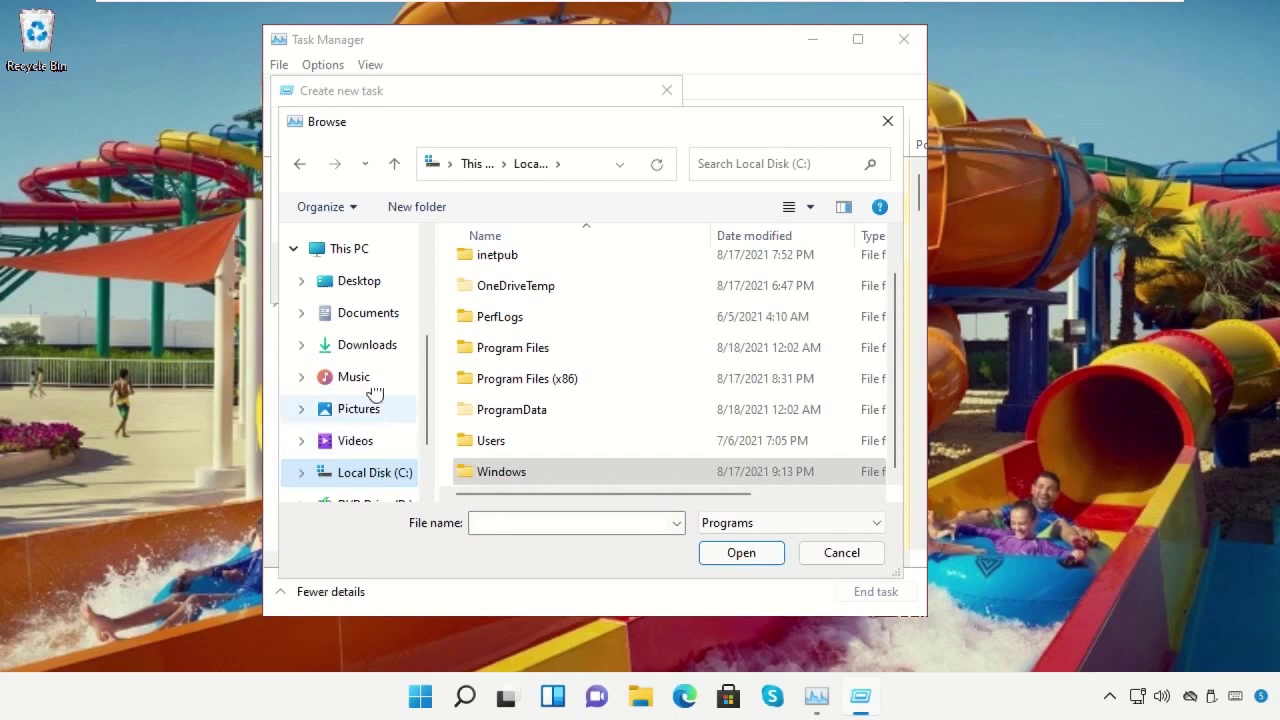
{"action": "left_click", "coordinate": [358, 251]}
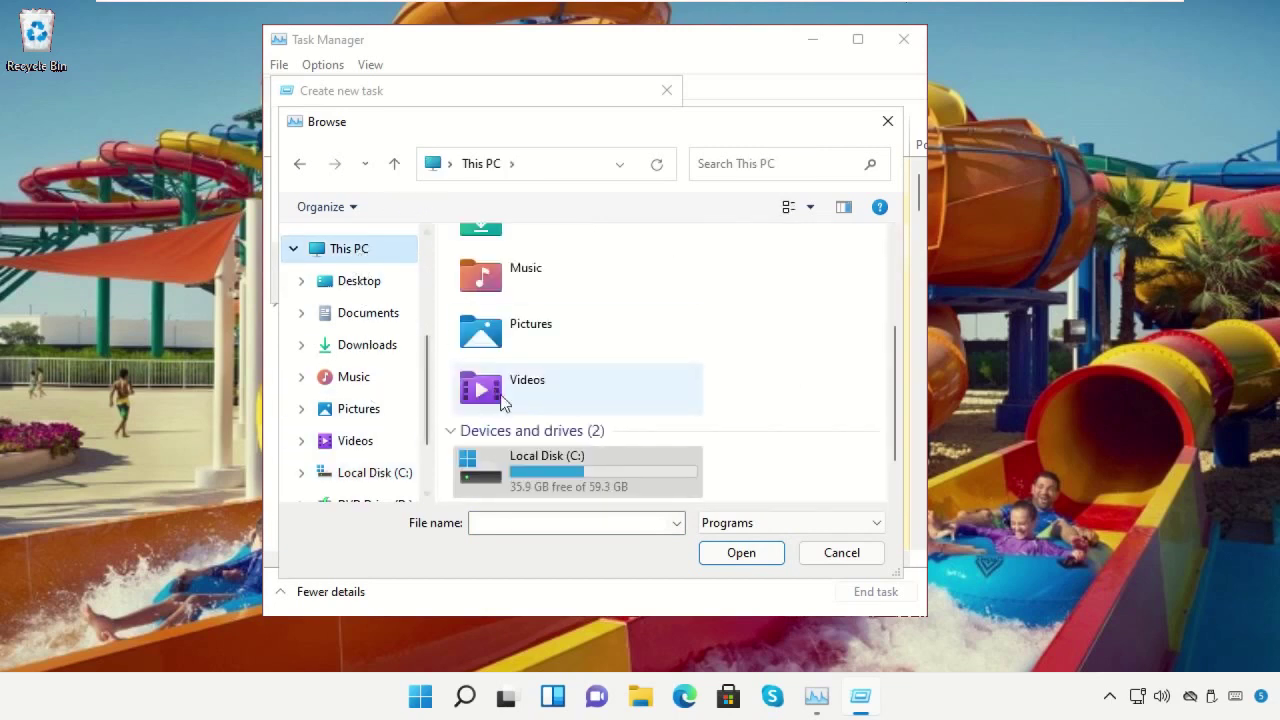
{"action": "double_click", "coordinate": [470, 462]}
{"action": "scroll", "coordinate": [549, 426], "scroll_direction": "down", "scroll_amount": 1}
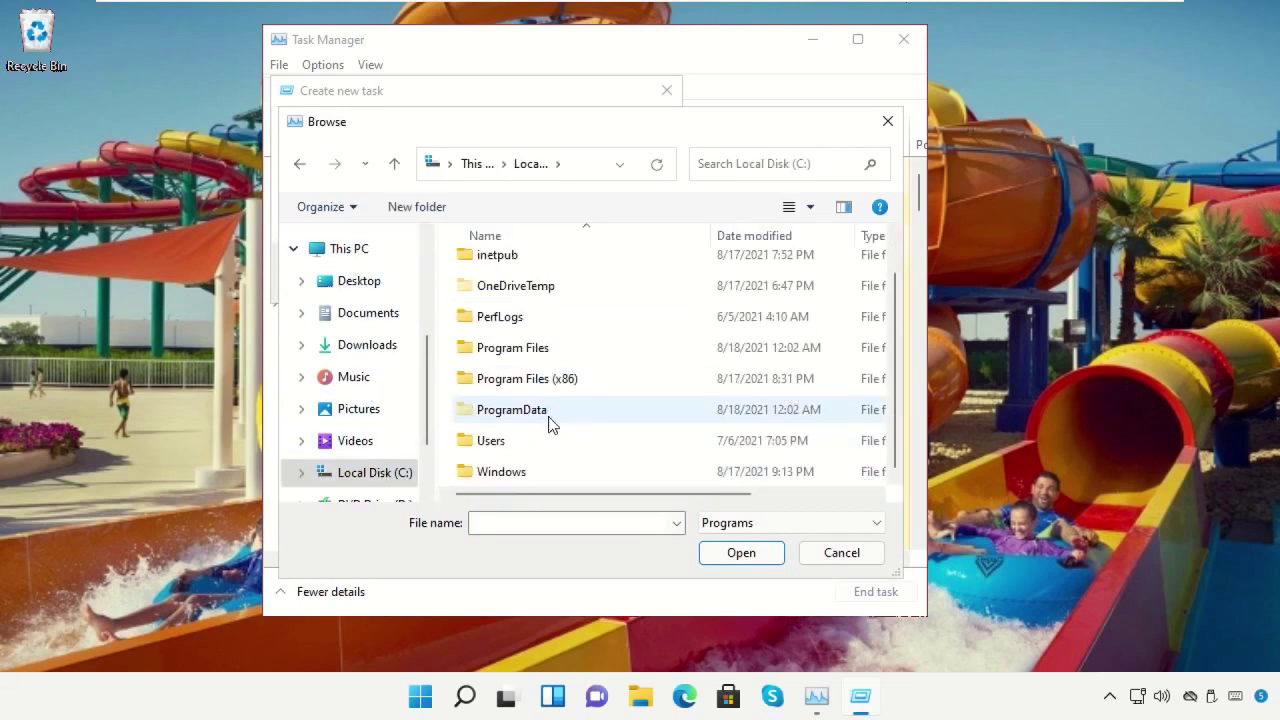
{"action": "double_click", "coordinate": [530, 472]}
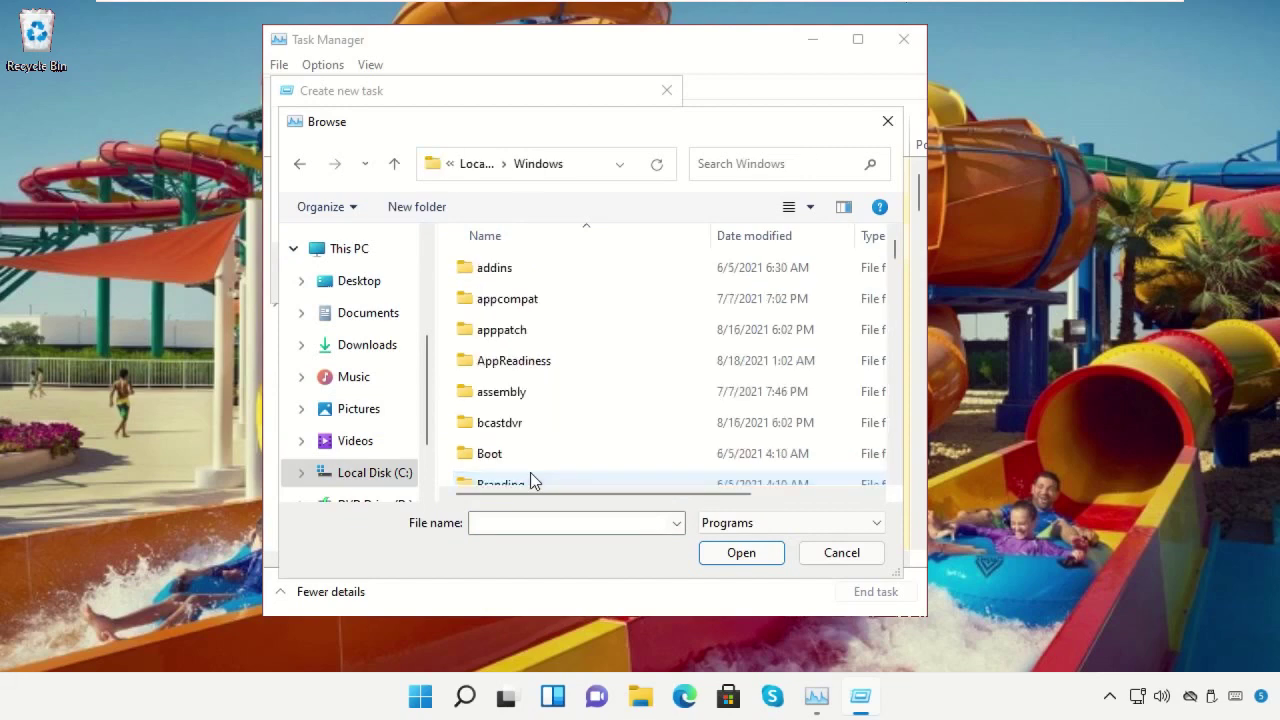
{"action": "scroll", "coordinate": [524, 408], "scroll_direction": "down", "scroll_amount": 3}
{"action": "scroll", "coordinate": [527, 407], "scroll_direction": "down", "scroll_amount": 10}
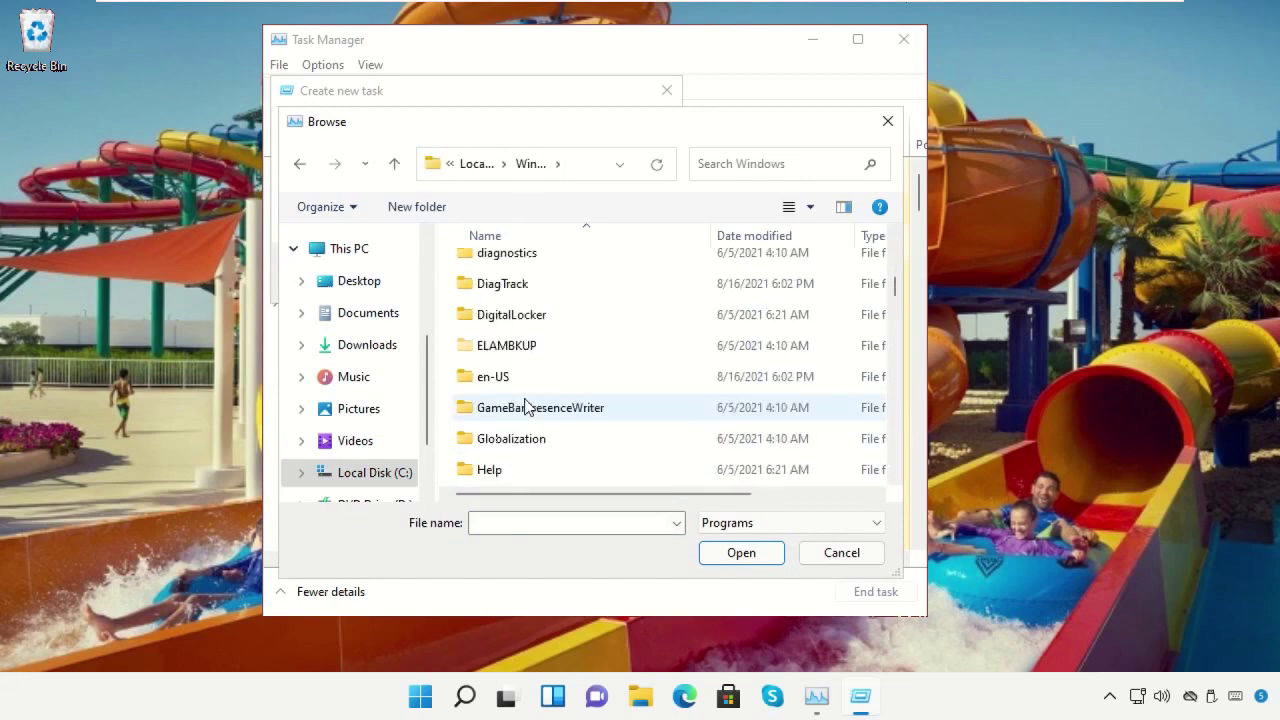
{"action": "scroll", "coordinate": [527, 407], "scroll_direction": "down", "scroll_amount": 10}
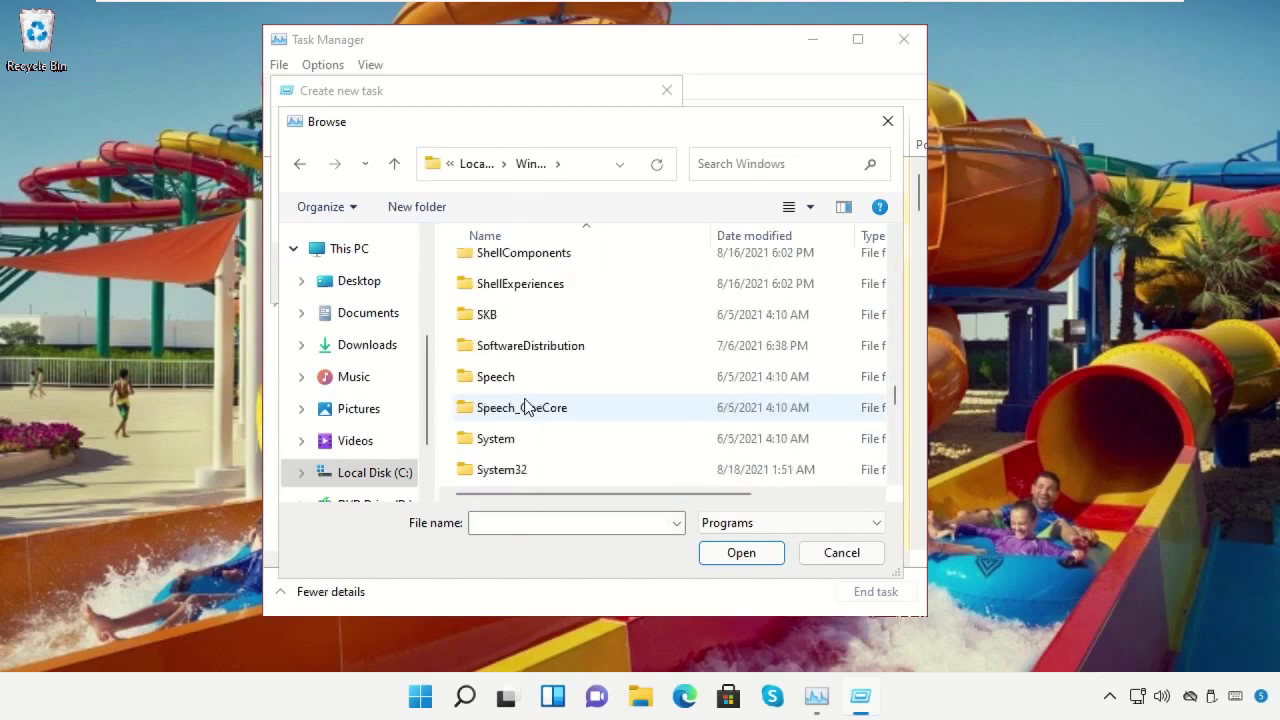
{"action": "left_click", "coordinate": [502, 385]}
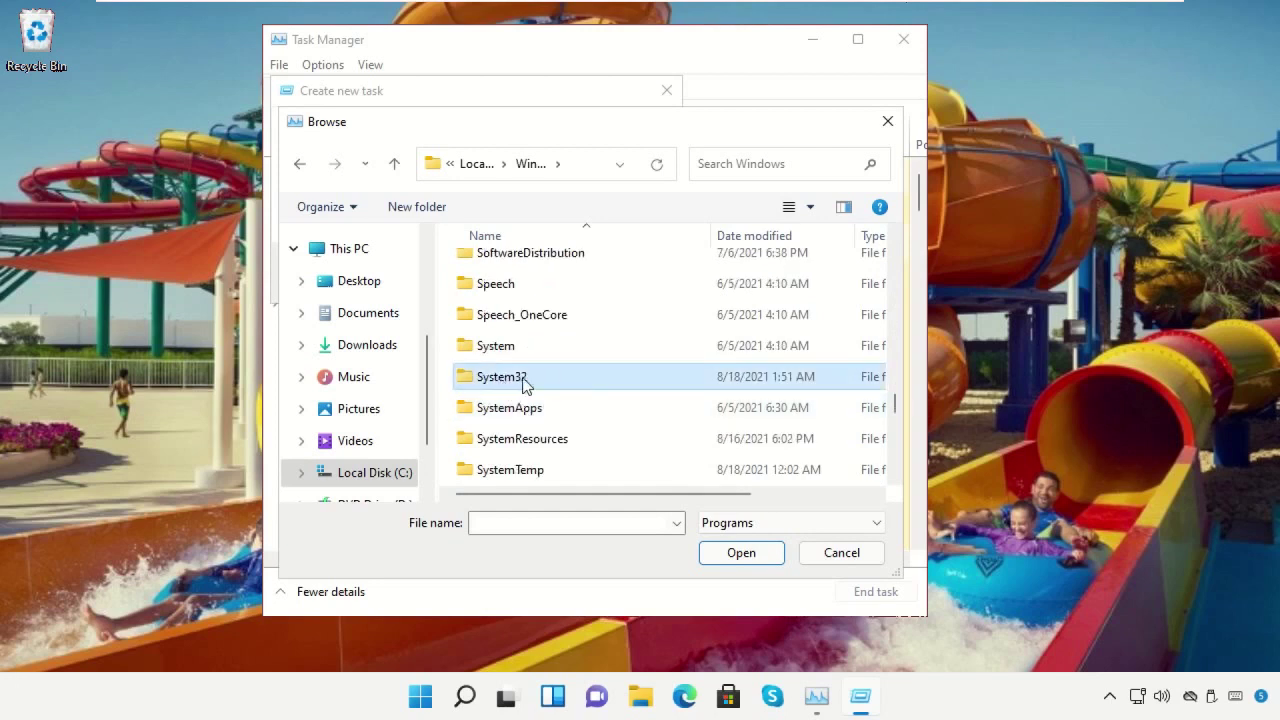
{"action": "left_click", "coordinate": [740, 555]}
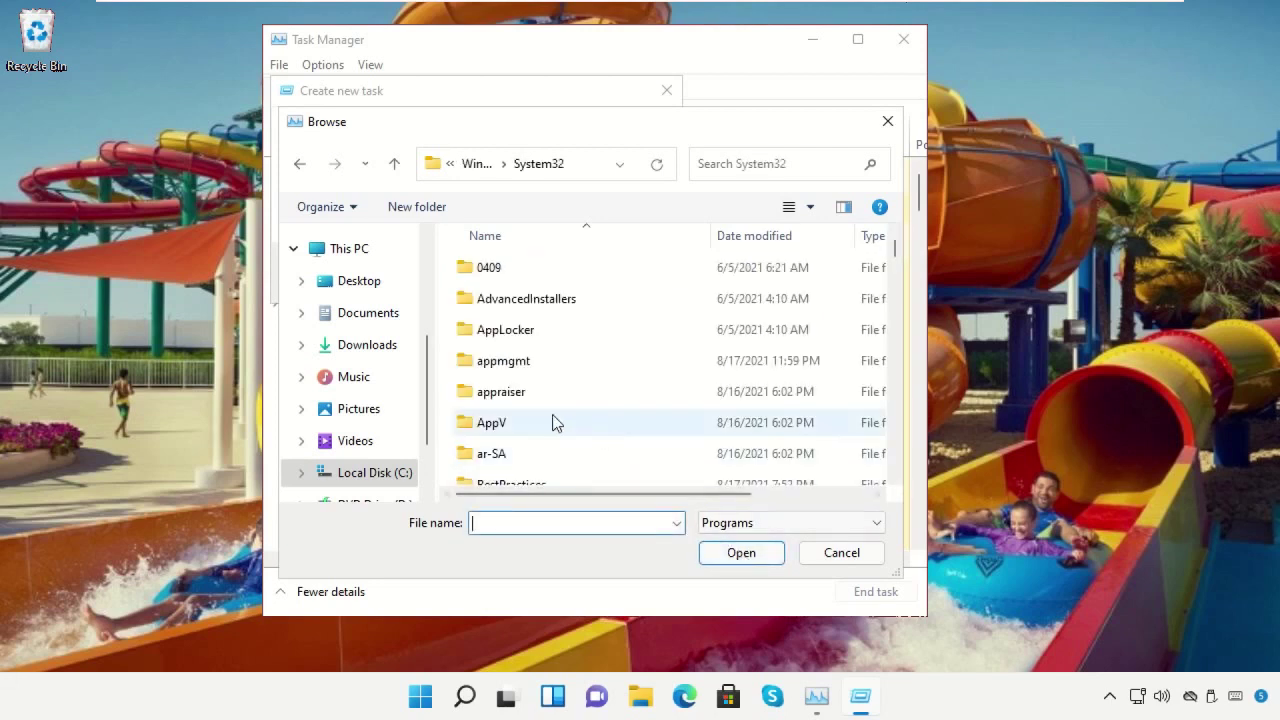
- Choose cmd from System32, run it as a task with administrative privileges, and close Task Manager
{"action": "scroll", "coordinate": [540, 417], "scroll_direction": "down", "scroll_amount": 4}
{"action": "type", "text": "change"}
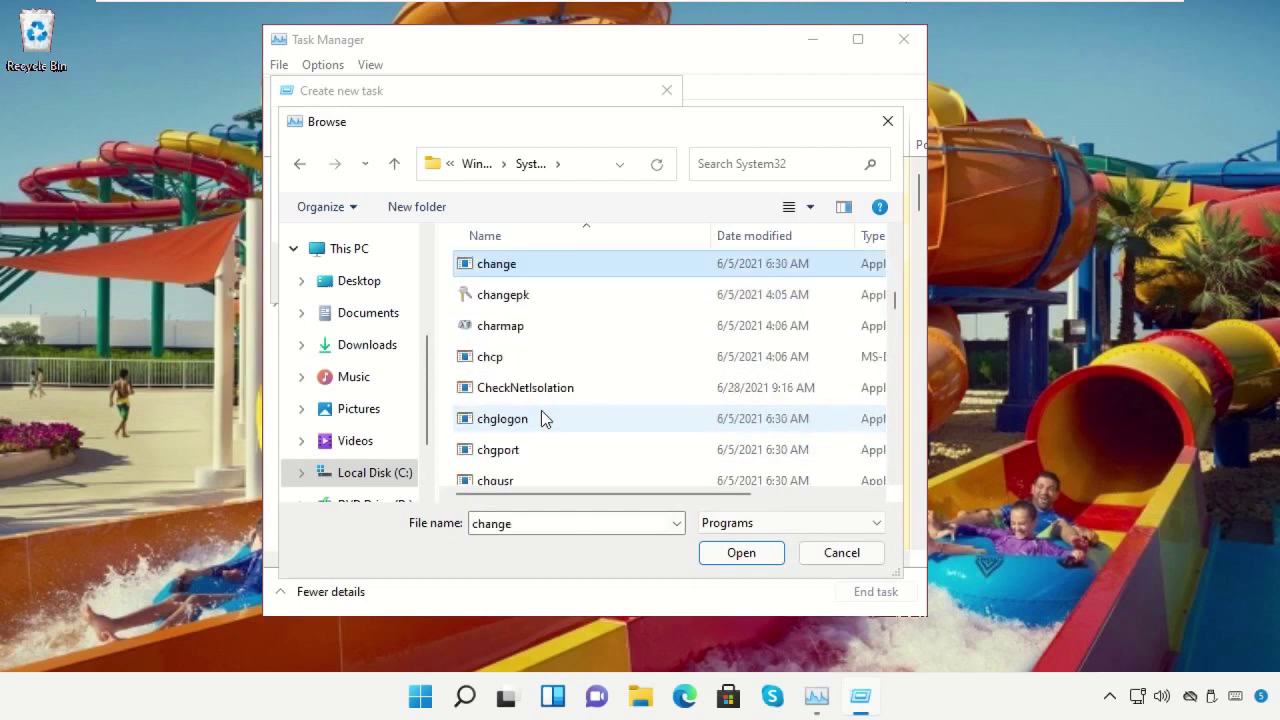
{"action": "scroll", "coordinate": [543, 418], "scroll_direction": "down", "scroll_amount": 6}
{"action": "scroll", "coordinate": [523, 397], "scroll_direction": "up", "scroll_amount": 1}
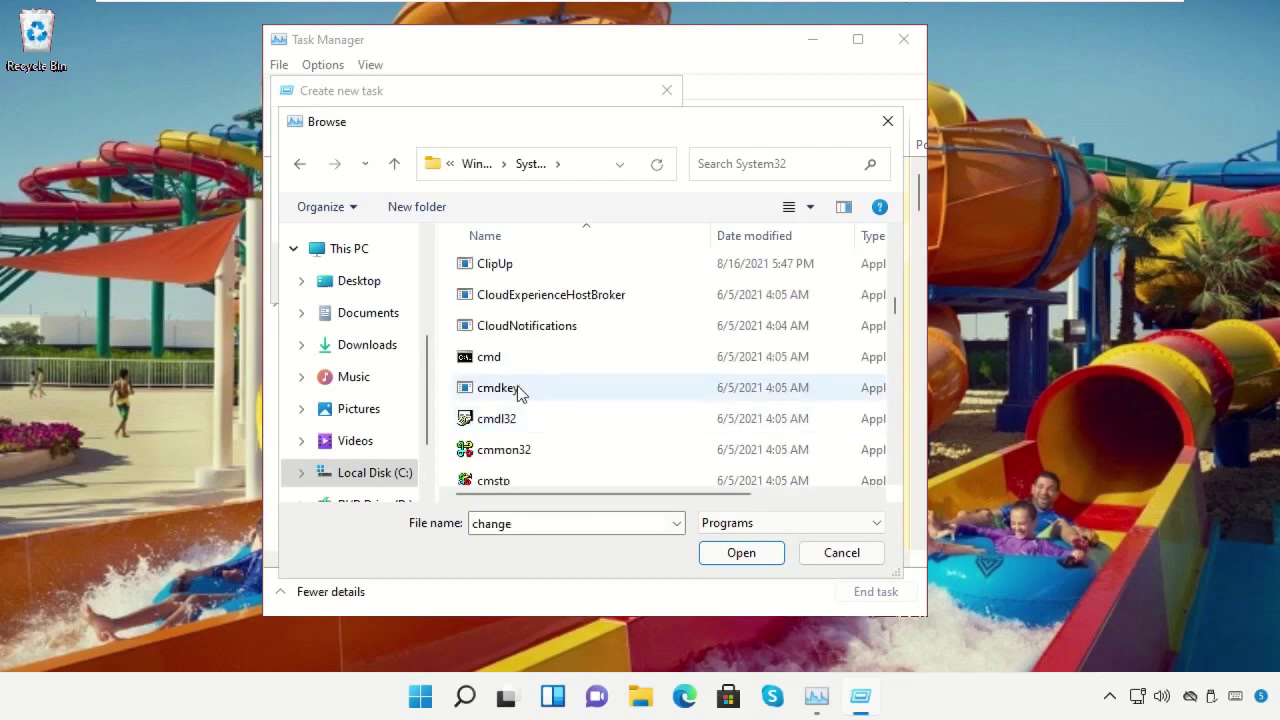
{"action": "left_click", "coordinate": [498, 362]}
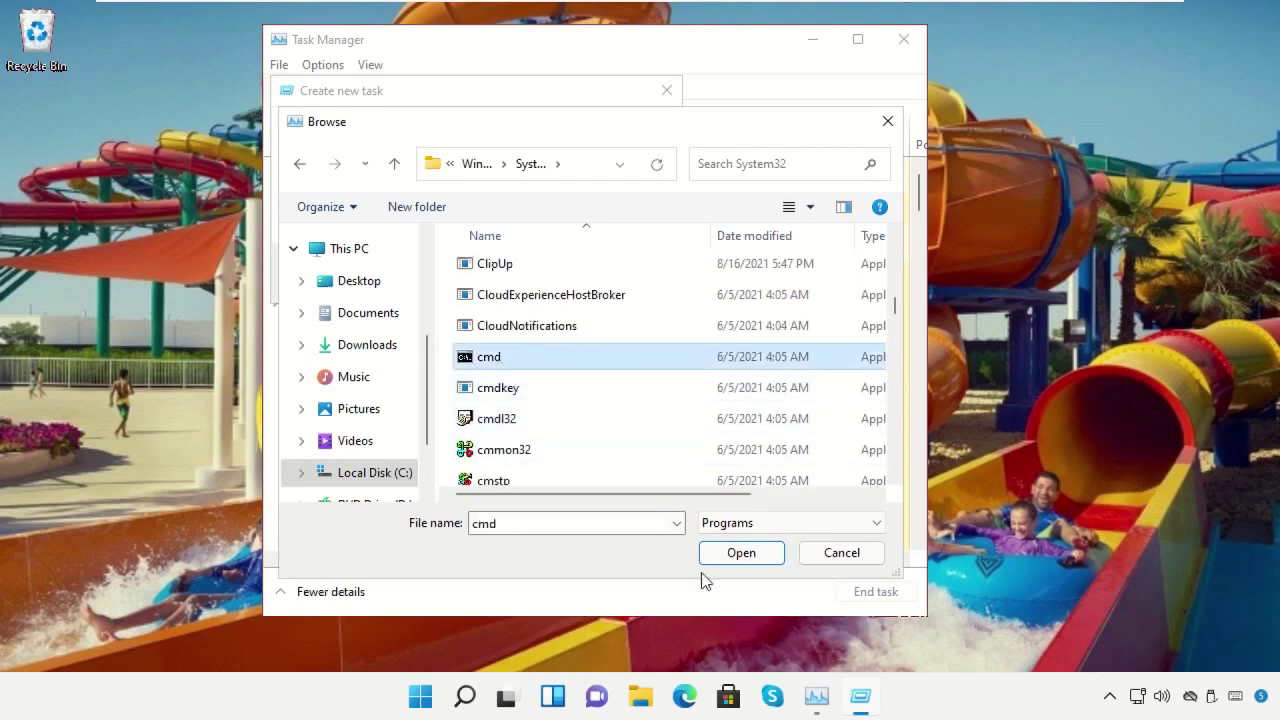
{"action": "left_click", "coordinate": [737, 551]}
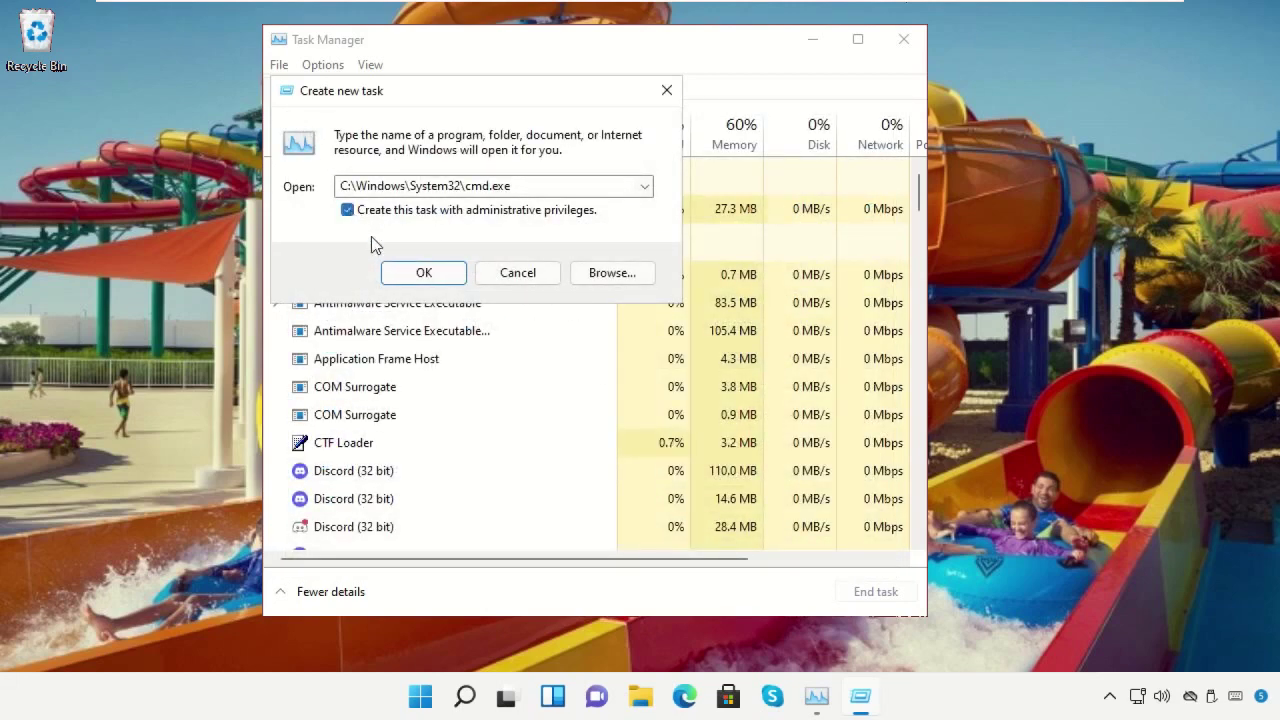
{"action": "left_click", "coordinate": [423, 273]}
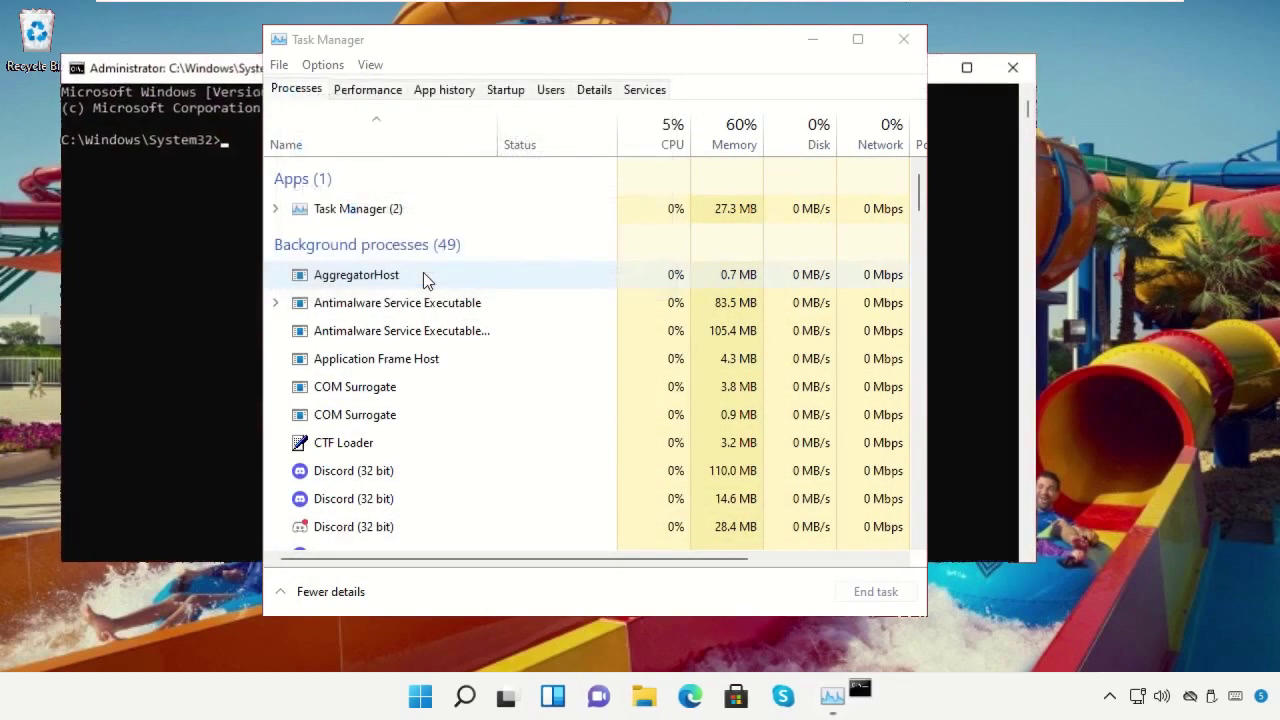
{"action": "left_click", "coordinate": [912, 52]}
- Run gpupdate in the administrator command prompt, and close the prompt with exit once the update is done
{"action": "left_click_drag", "start_coordinate": [61, 54], "coordinate": [304, 138]}
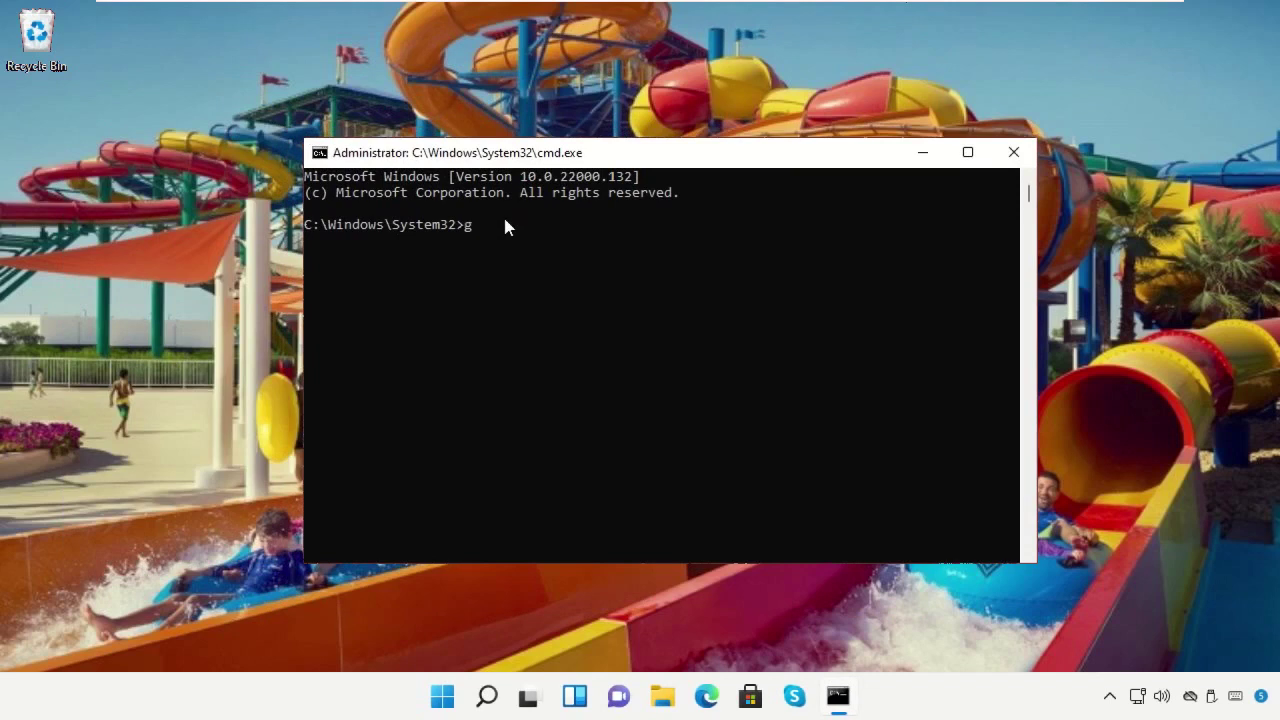
{"action": "type", "text": "gpupdate"}
{"action": "key", "text": "Return"}
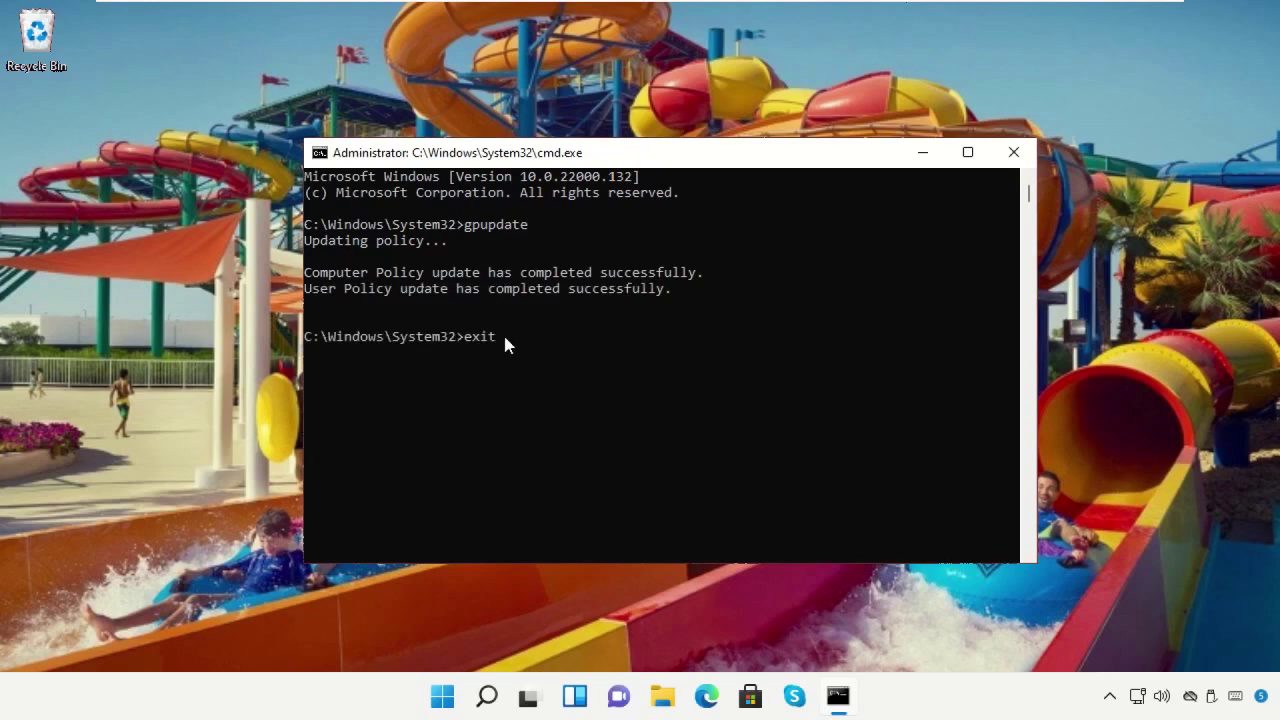
{"action": "key", "text": "Return"}
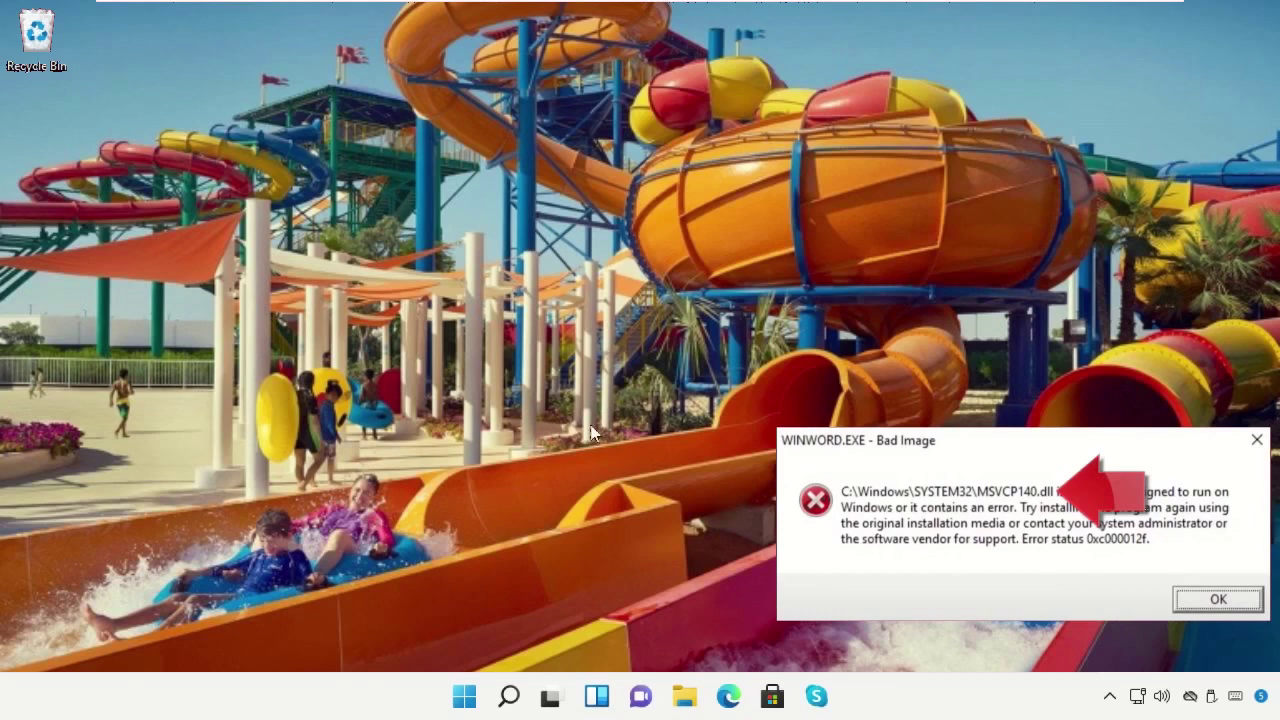
- Open File Explorer and go to the C:\Windows\System32 folder
{"action": "left_click", "coordinate": [682, 698]}
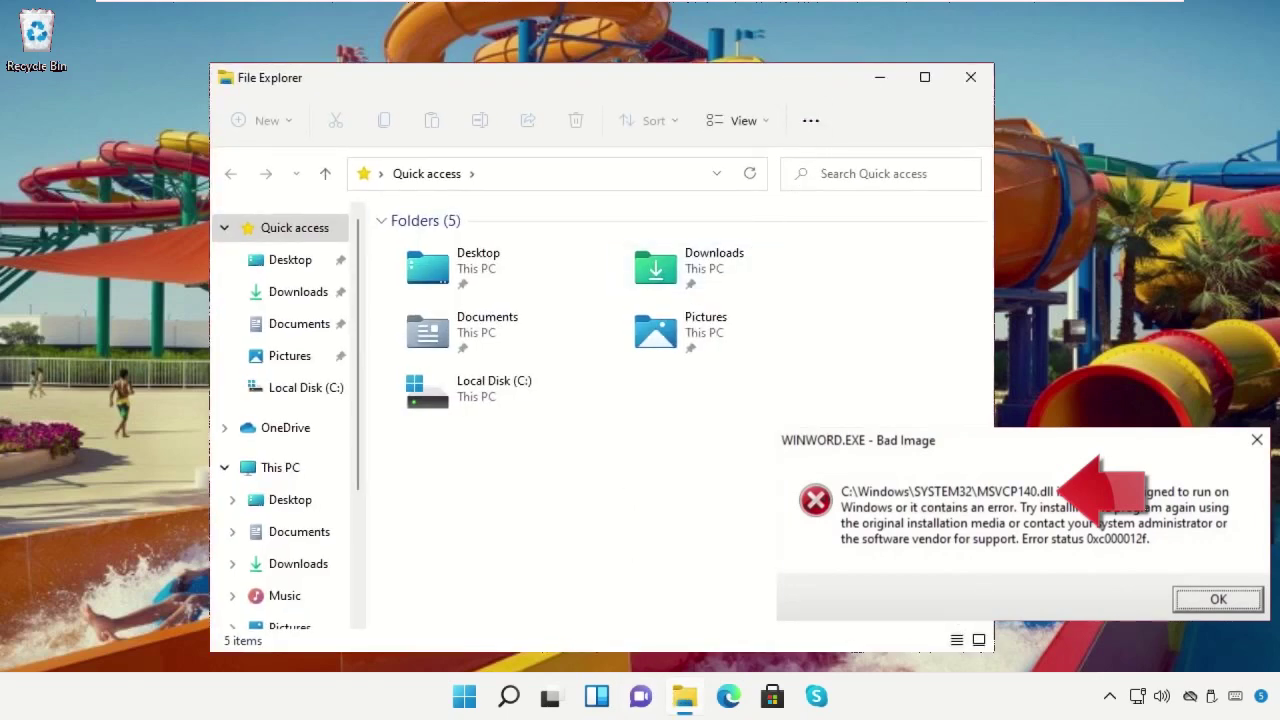
{"action": "left_click_drag", "start_coordinate": [791, 72], "coordinate": [798, 57]}
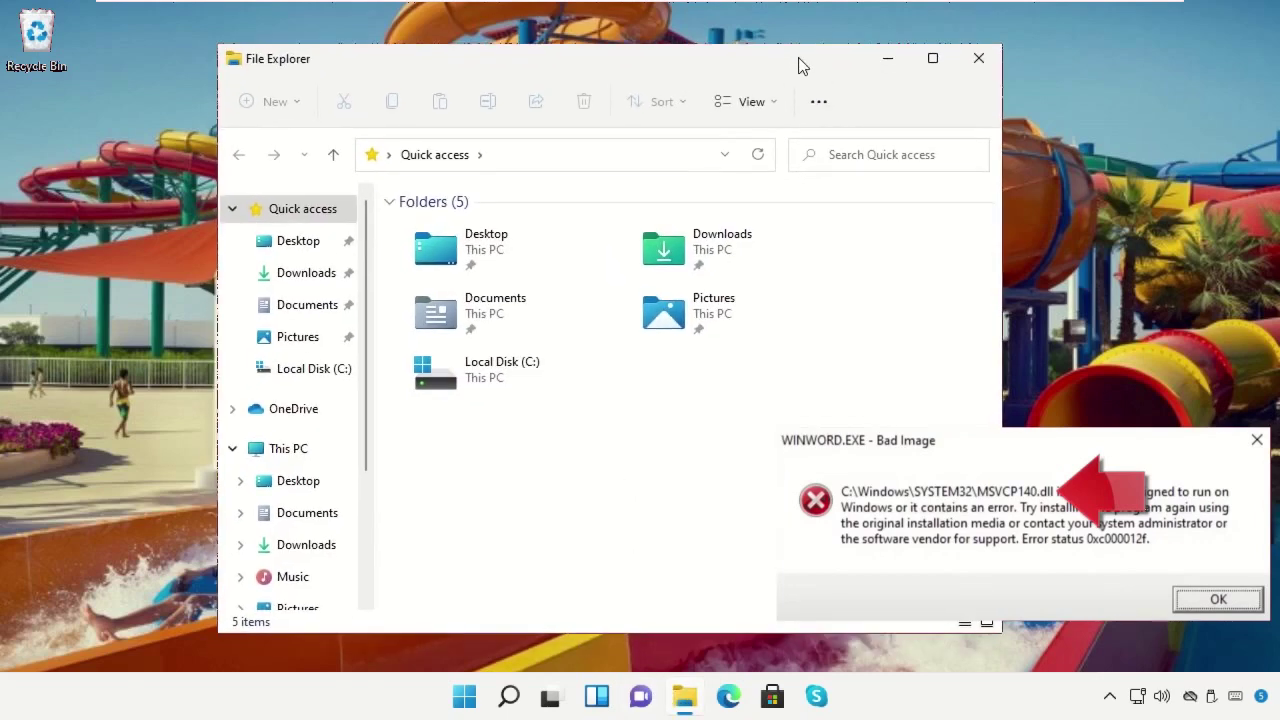
{"action": "left_click", "coordinate": [256, 449]}
{"action": "double_click", "coordinate": [451, 452]}
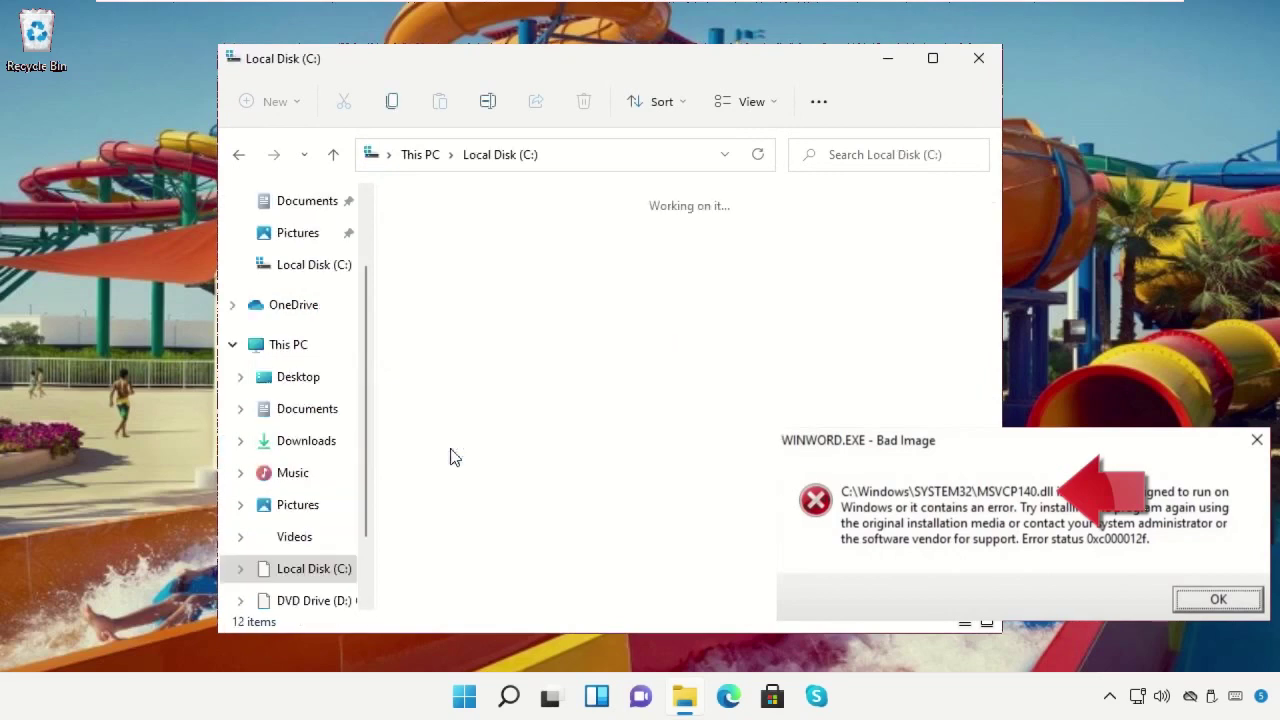
{"action": "double_click", "coordinate": [429, 446]}
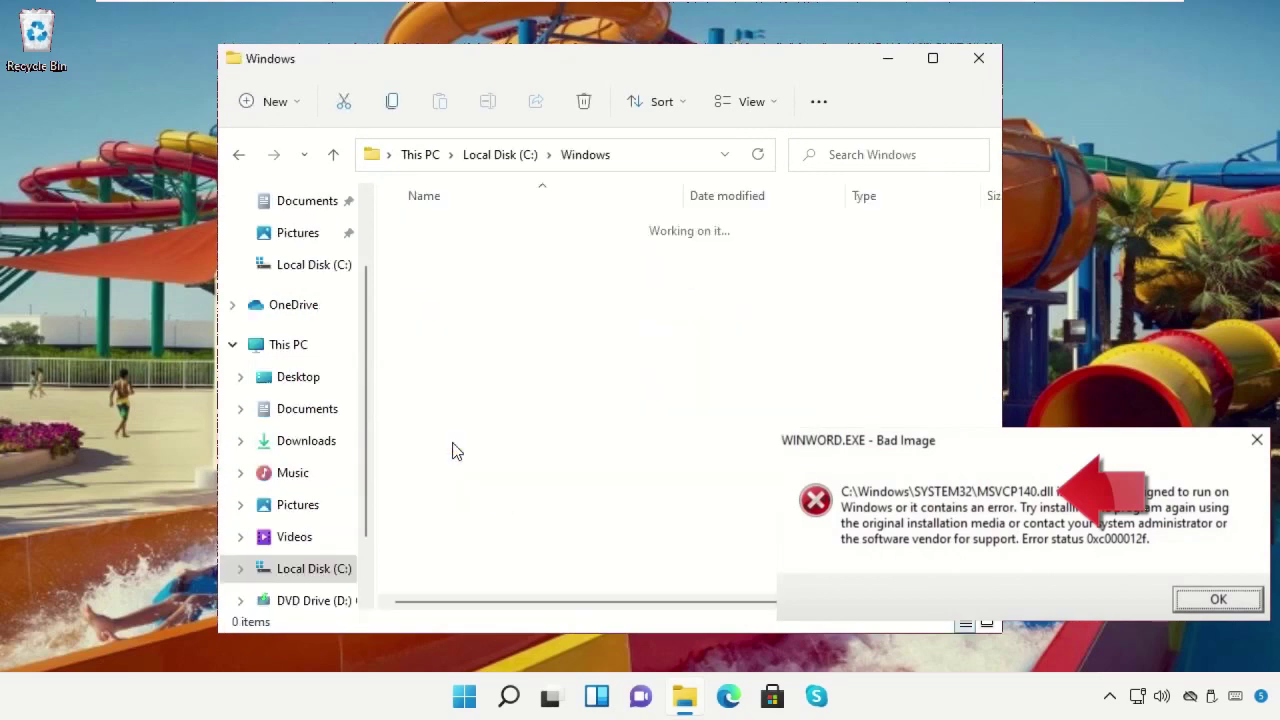
{"action": "scroll", "coordinate": [594, 468], "scroll_direction": "down", "scroll_amount": 11}
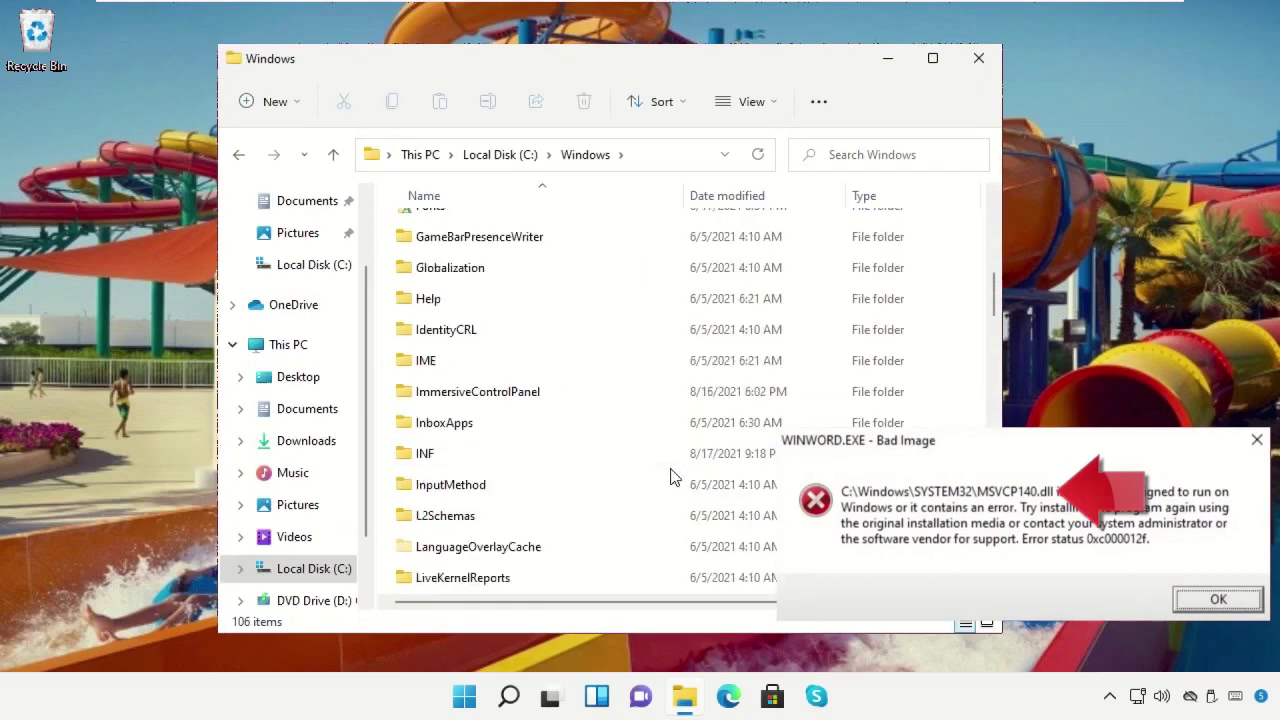
{"action": "scroll", "coordinate": [672, 478], "scroll_direction": "down", "scroll_amount": 6}
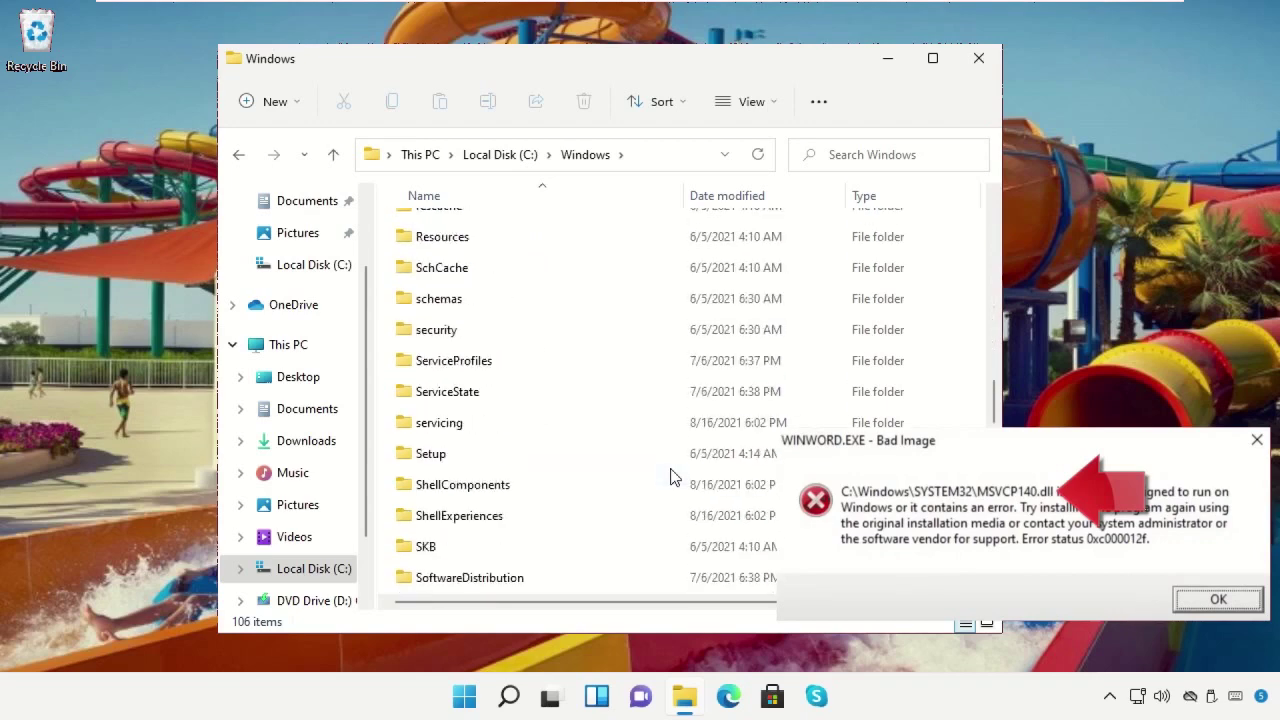
{"action": "scroll", "coordinate": [672, 478], "scroll_direction": "down", "scroll_amount": 3}
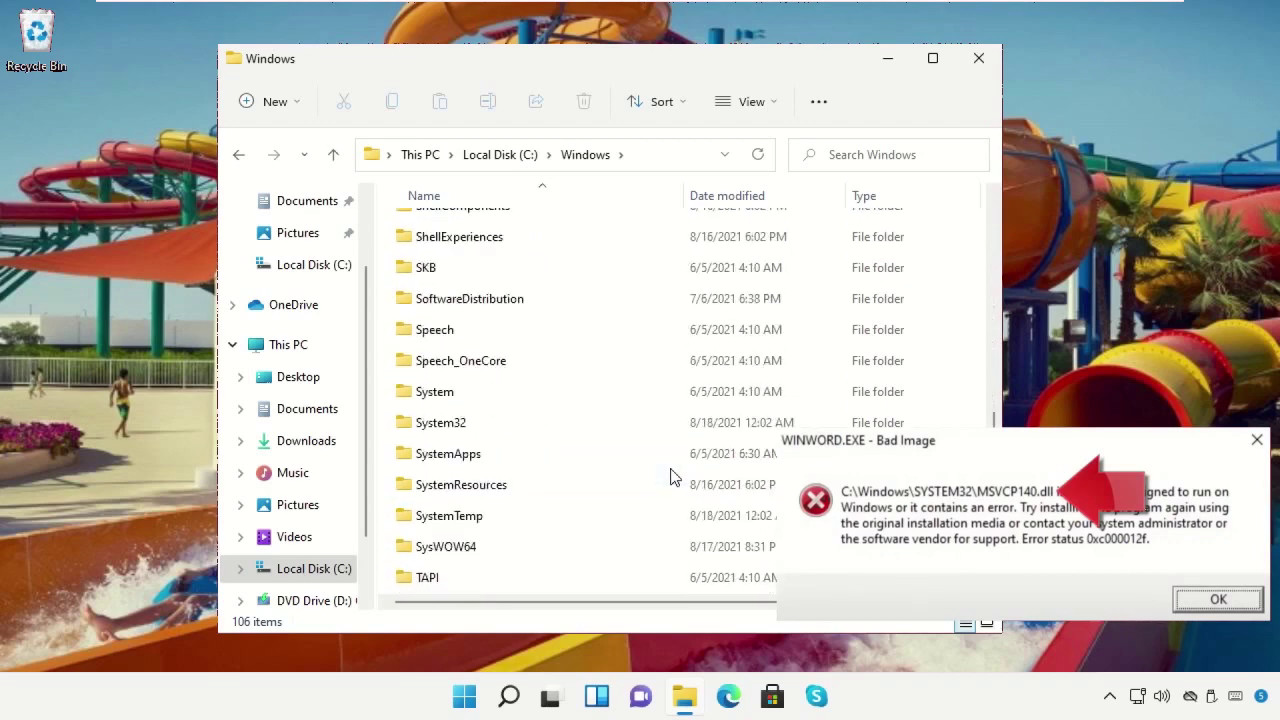
{"action": "double_click", "coordinate": [460, 422]}
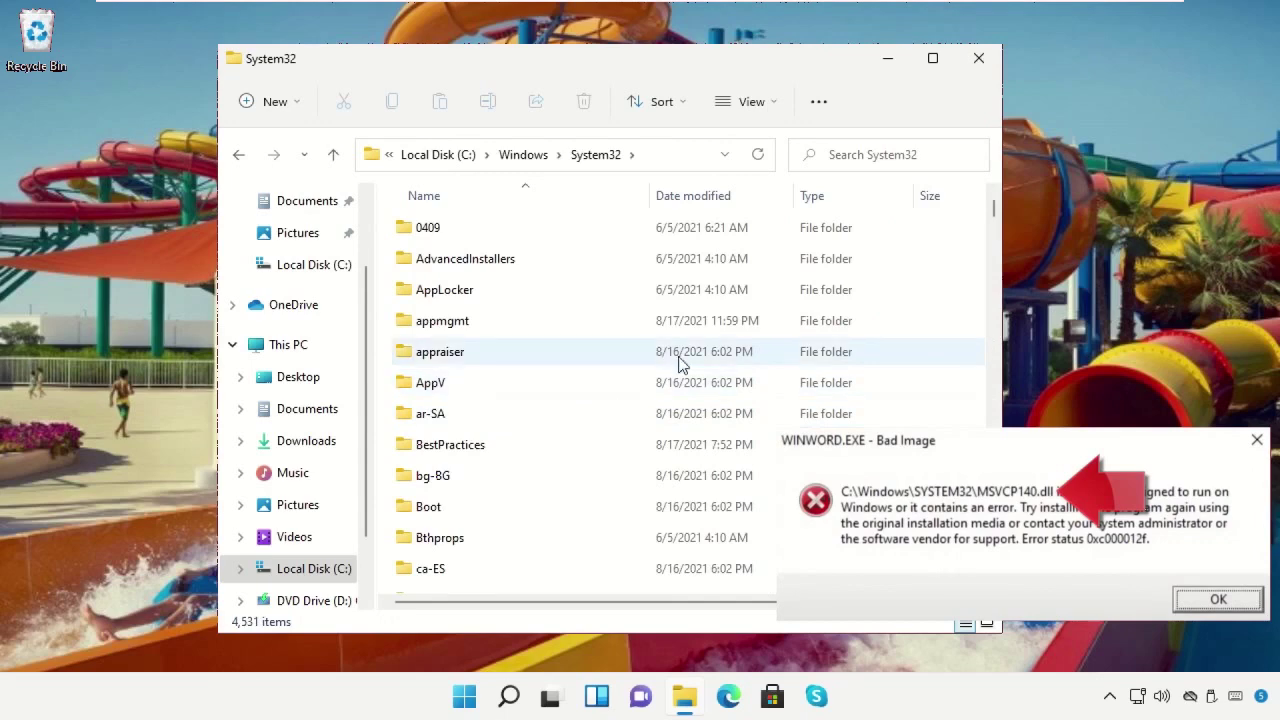
- Delete msvcp140.dll from the System32 folder and minimize the folder window
{"action": "left_click_drag", "start_coordinate": [998, 214], "coordinate": [986, 399]}
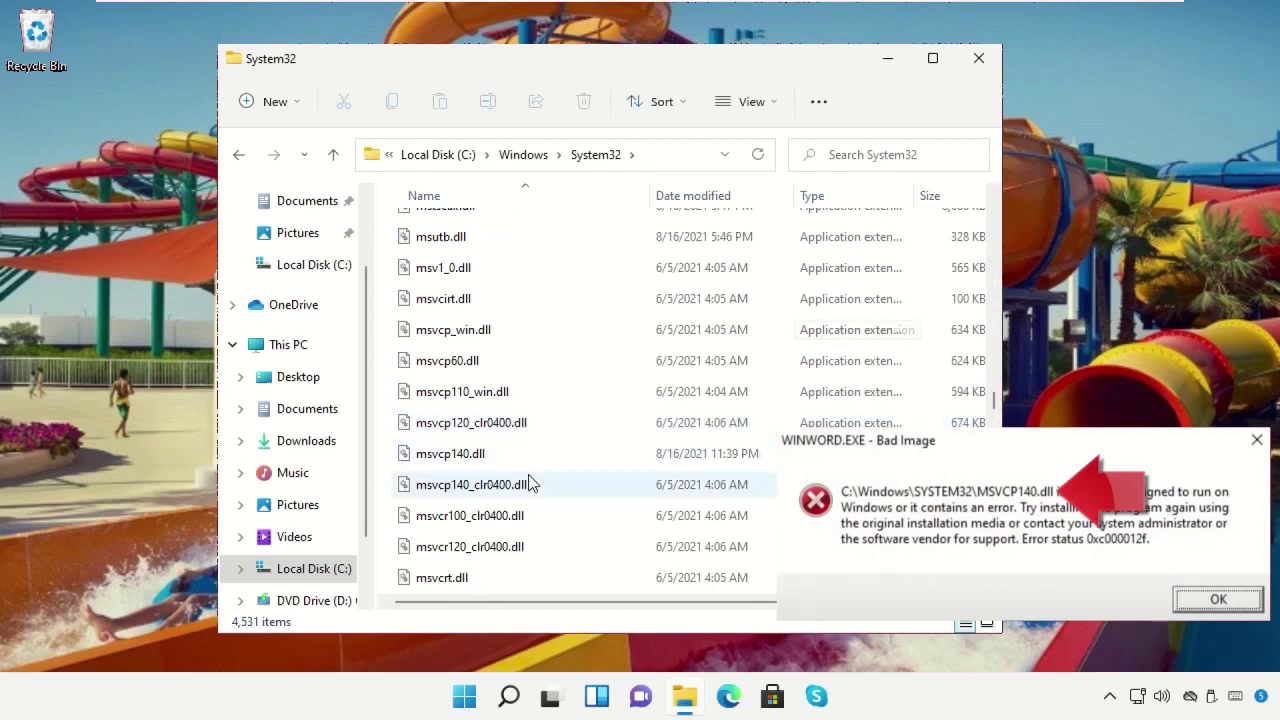
{"action": "left_click", "coordinate": [505, 463]}
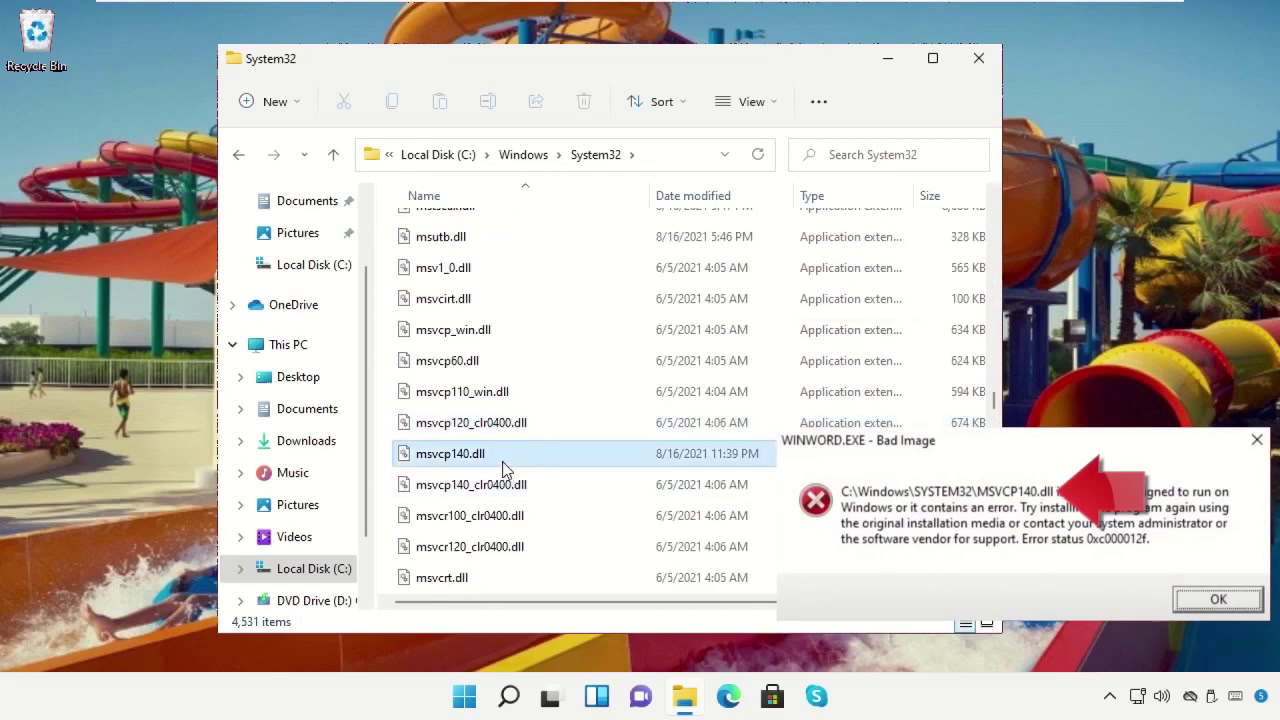
{"action": "mouse_move", "coordinate": [556, 461]}
{"action": "right_click", "coordinate": [556, 461]}
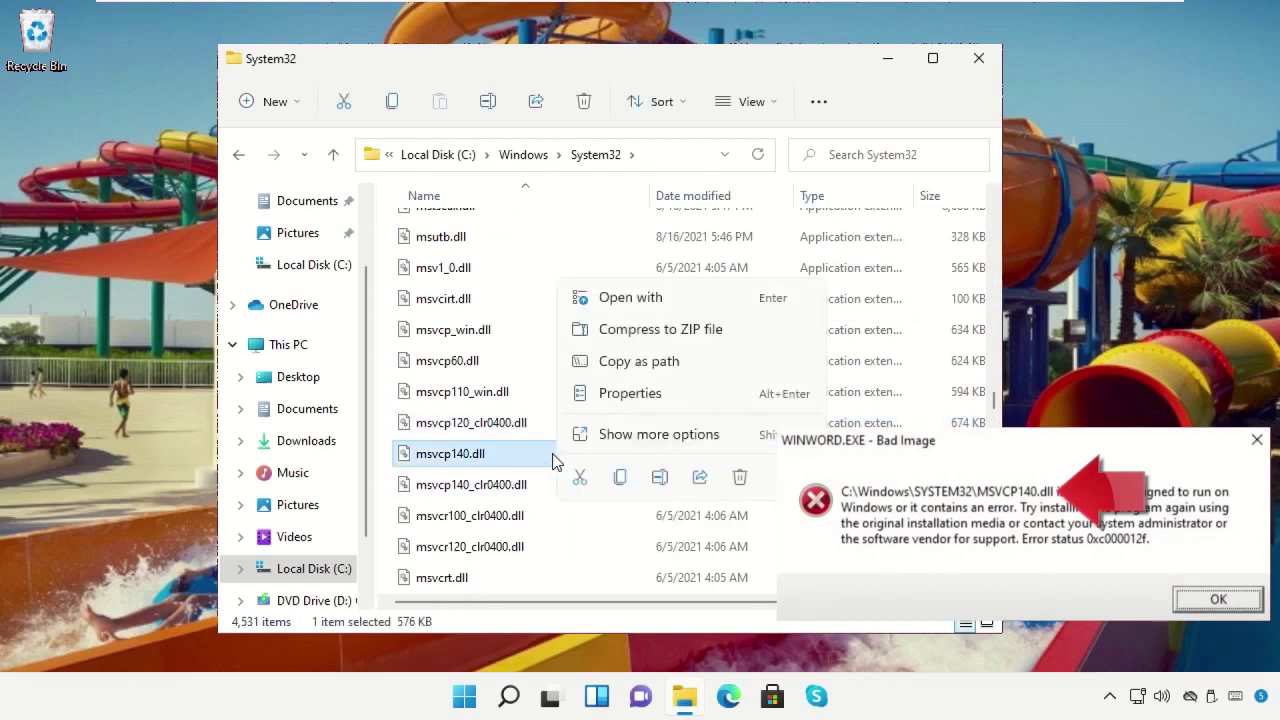
{"action": "left_click", "coordinate": [740, 478]}
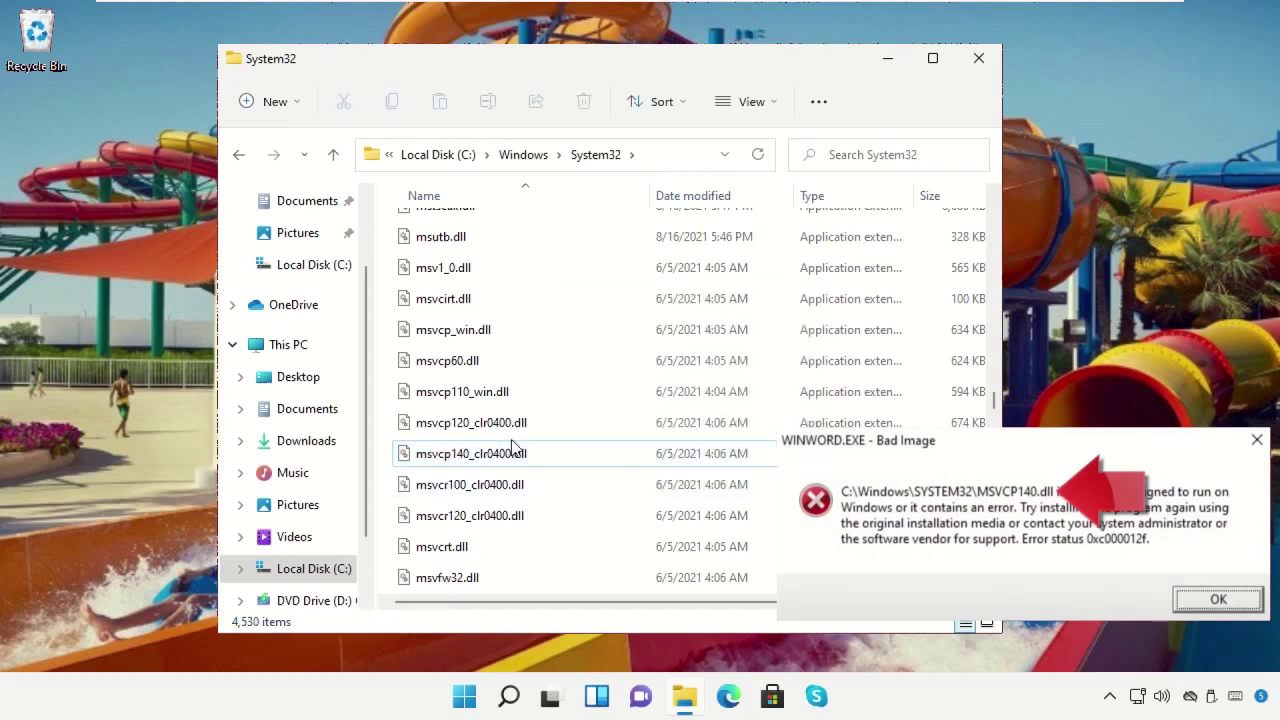
{"action": "left_click", "coordinate": [886, 62]}
{"action": "key", "text": "Return"}
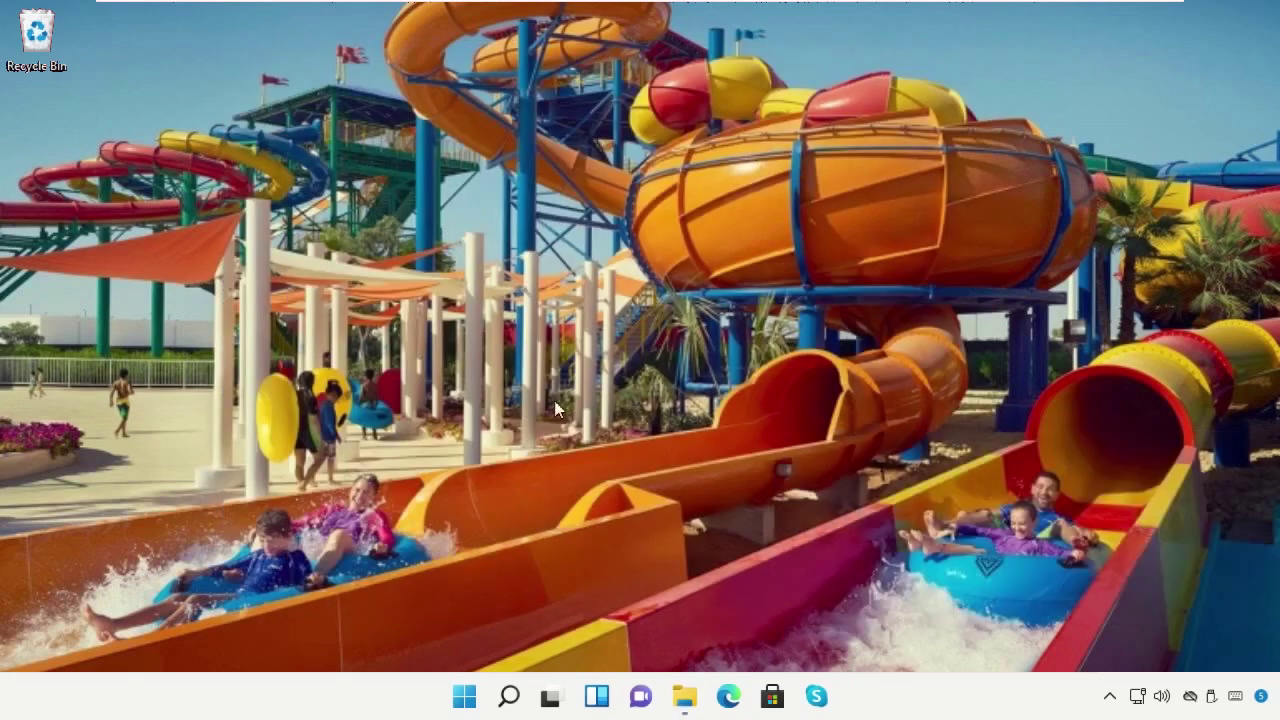
- Find Google Chrome through the Windows search and open it
{"action": "left_click", "coordinate": [508, 697]}
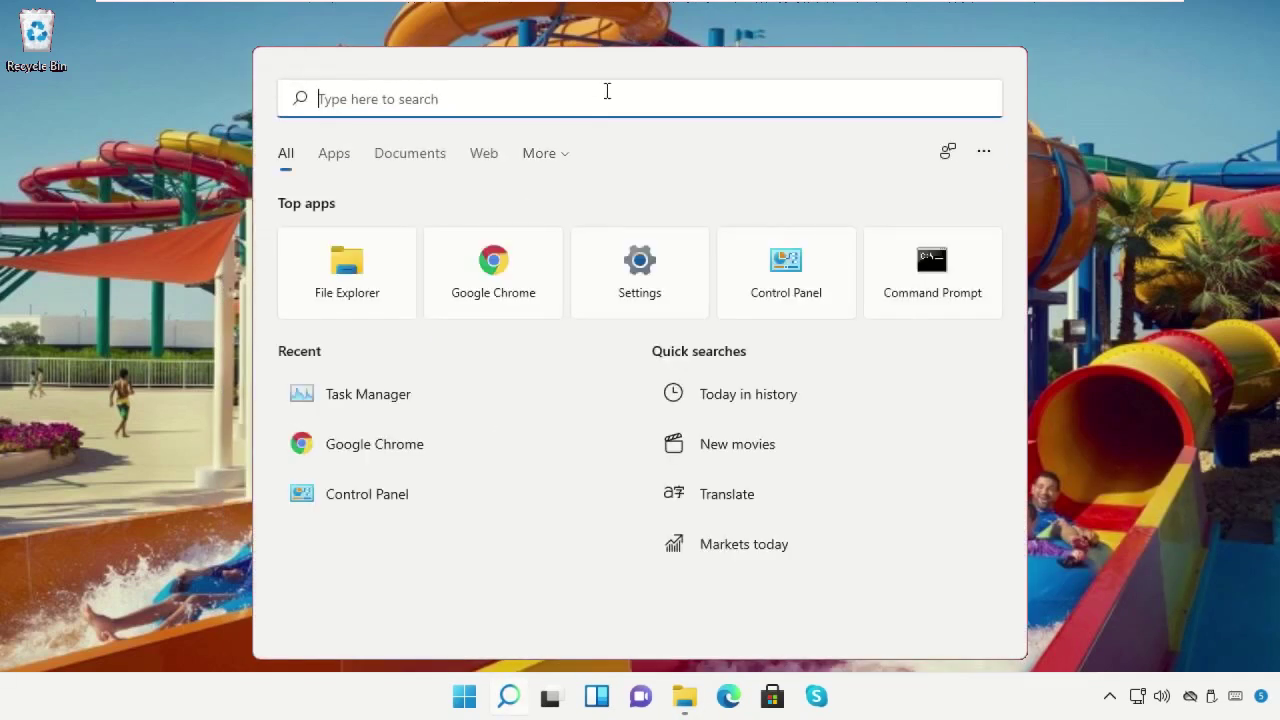
{"action": "type", "text": "Chrome"}
{"action": "left_click", "coordinate": [481, 240]}
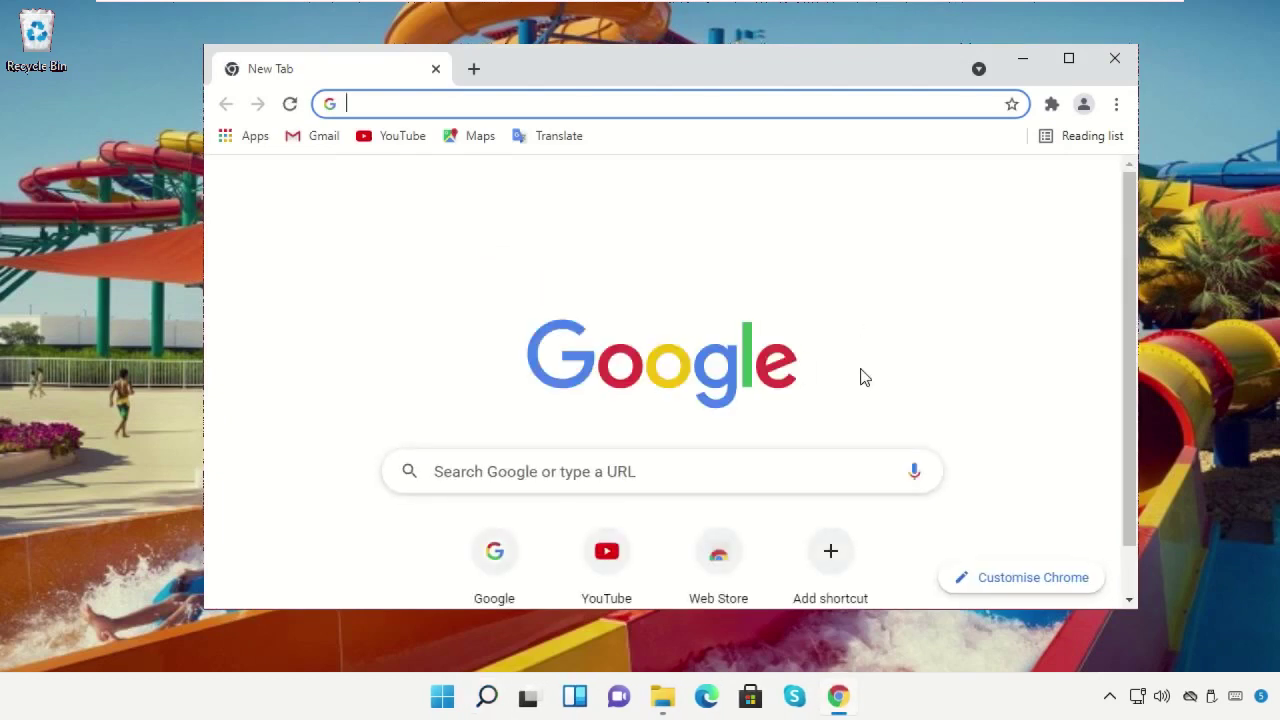
- Search Google for "msvcp140.dll download"
{"action": "left_click", "coordinate": [845, 414]}
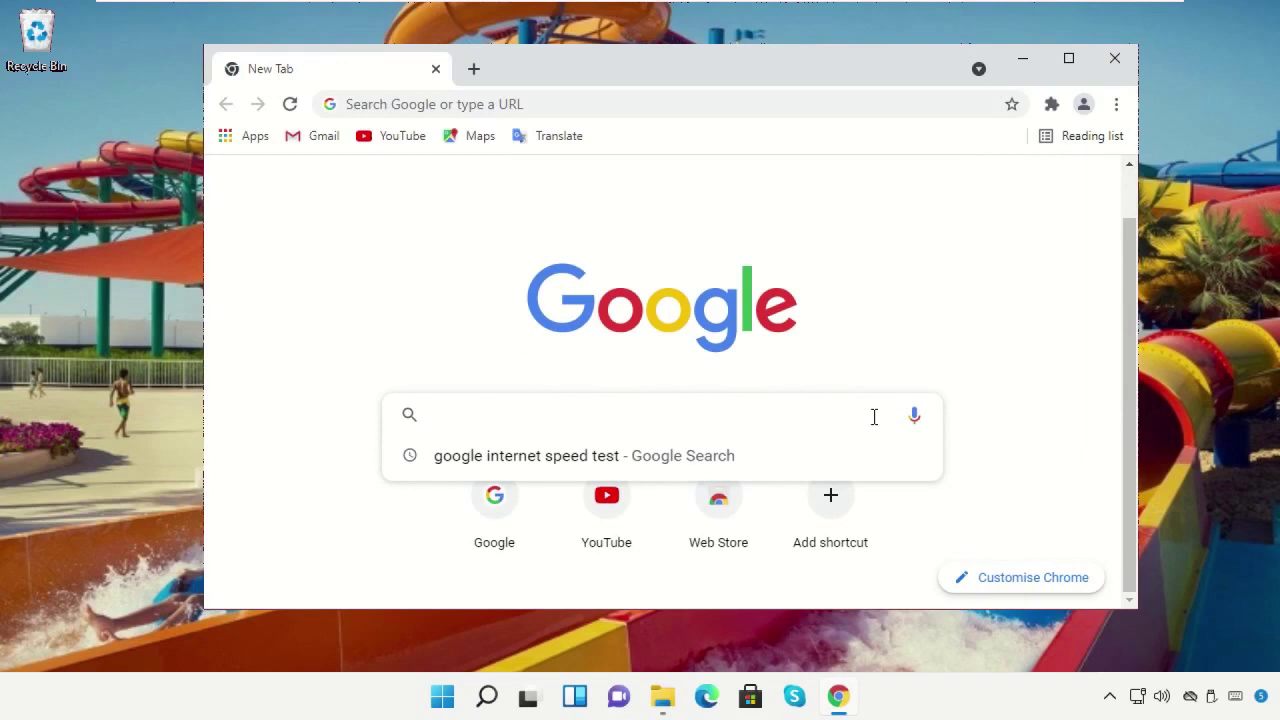
{"action": "type", "text": "Msvc"}
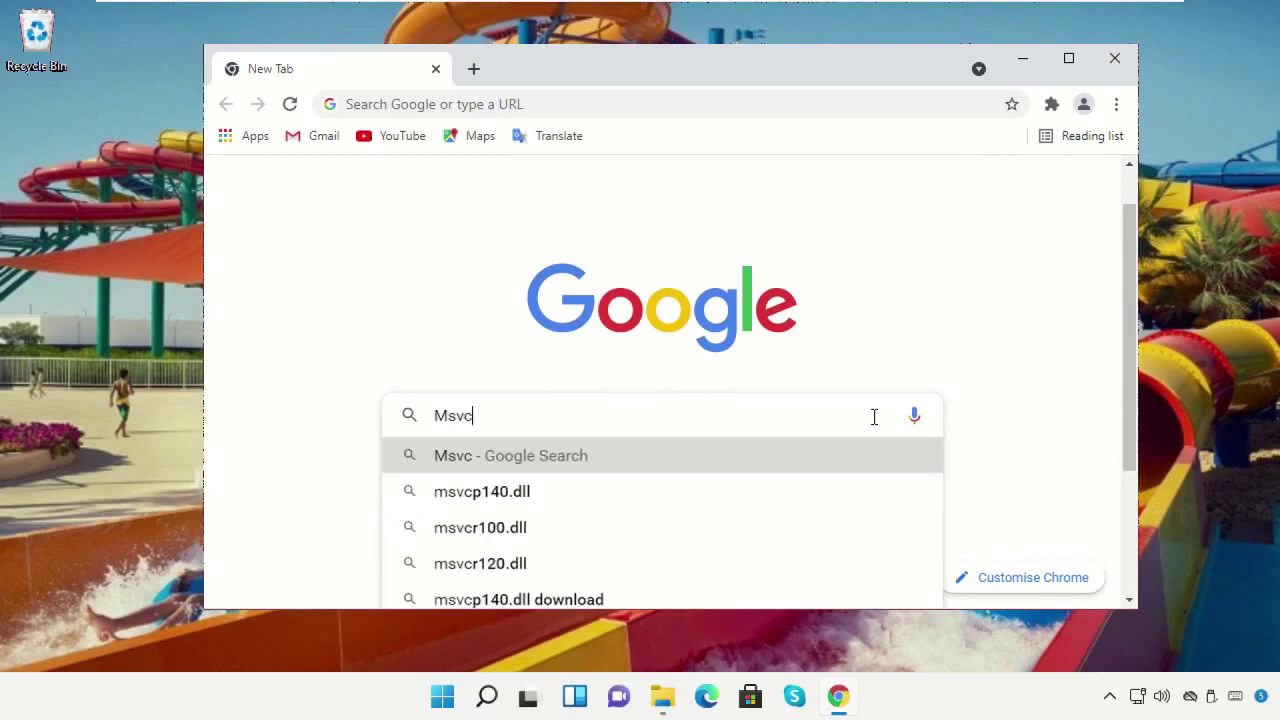
{"action": "type", "text": "p140"}
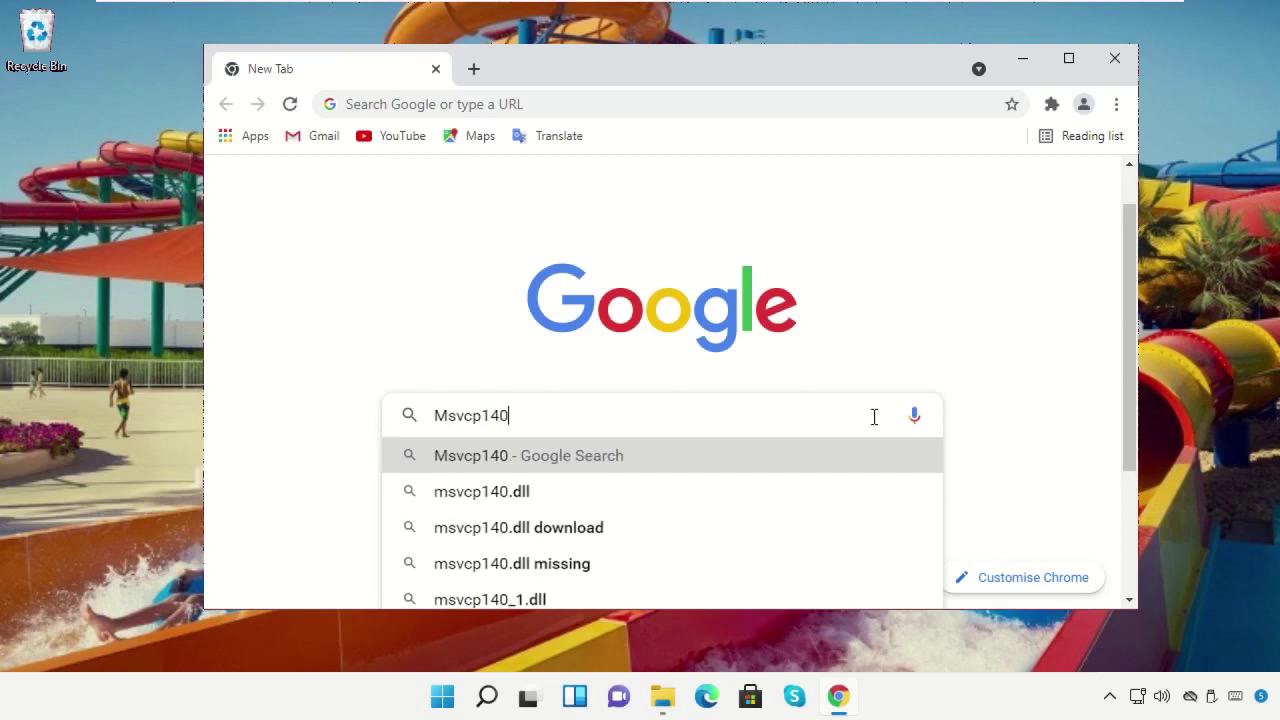
{"action": "type", "text": ".dll"}
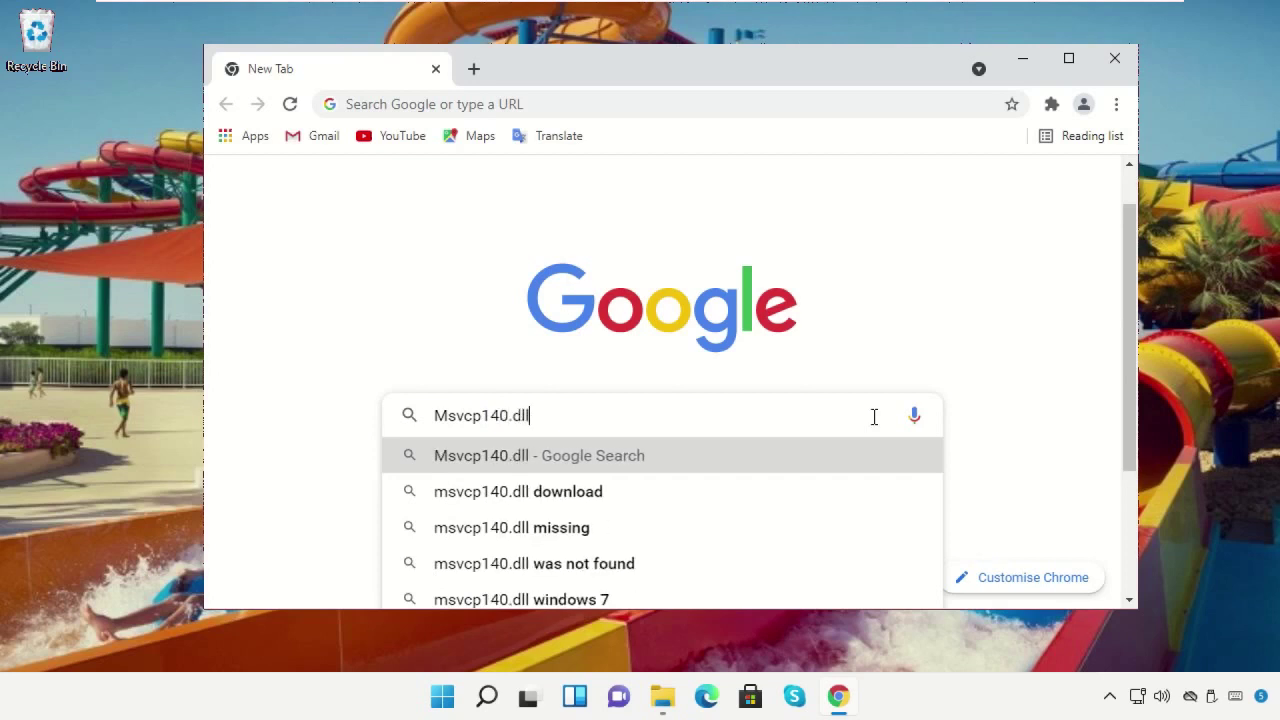
{"action": "type", "text": " D"}
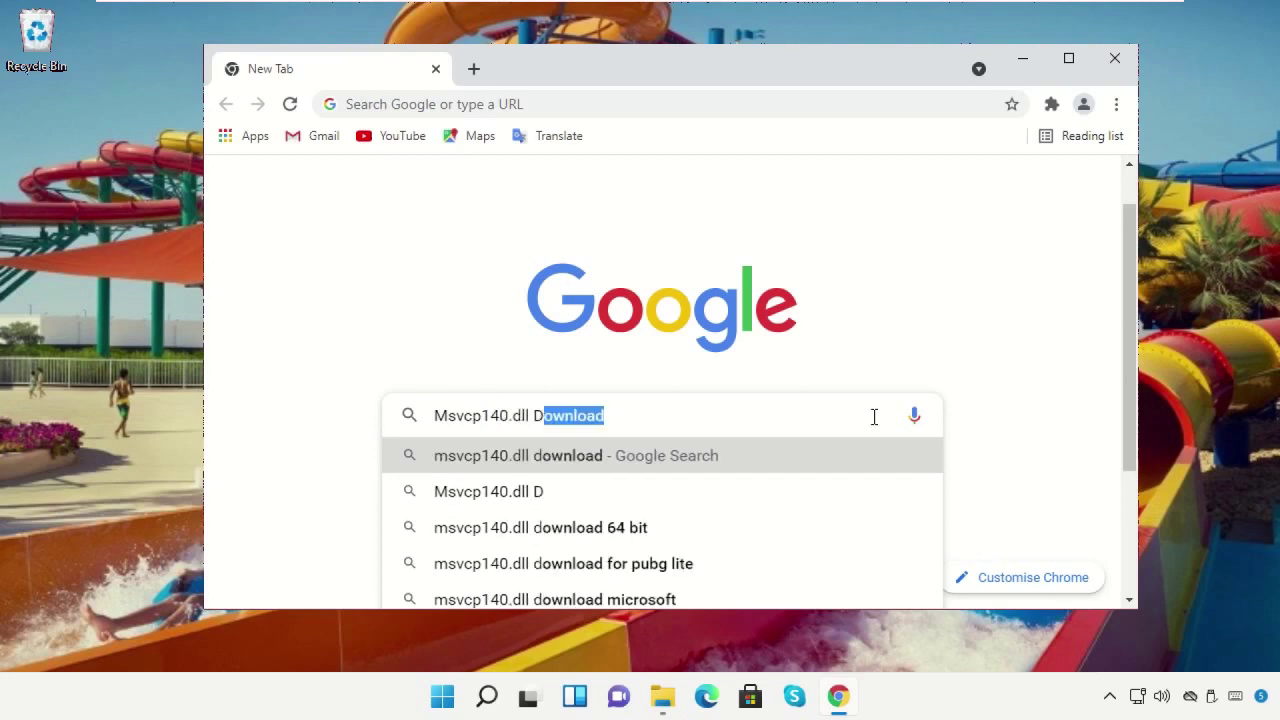
{"action": "type", "text": "ownload"}
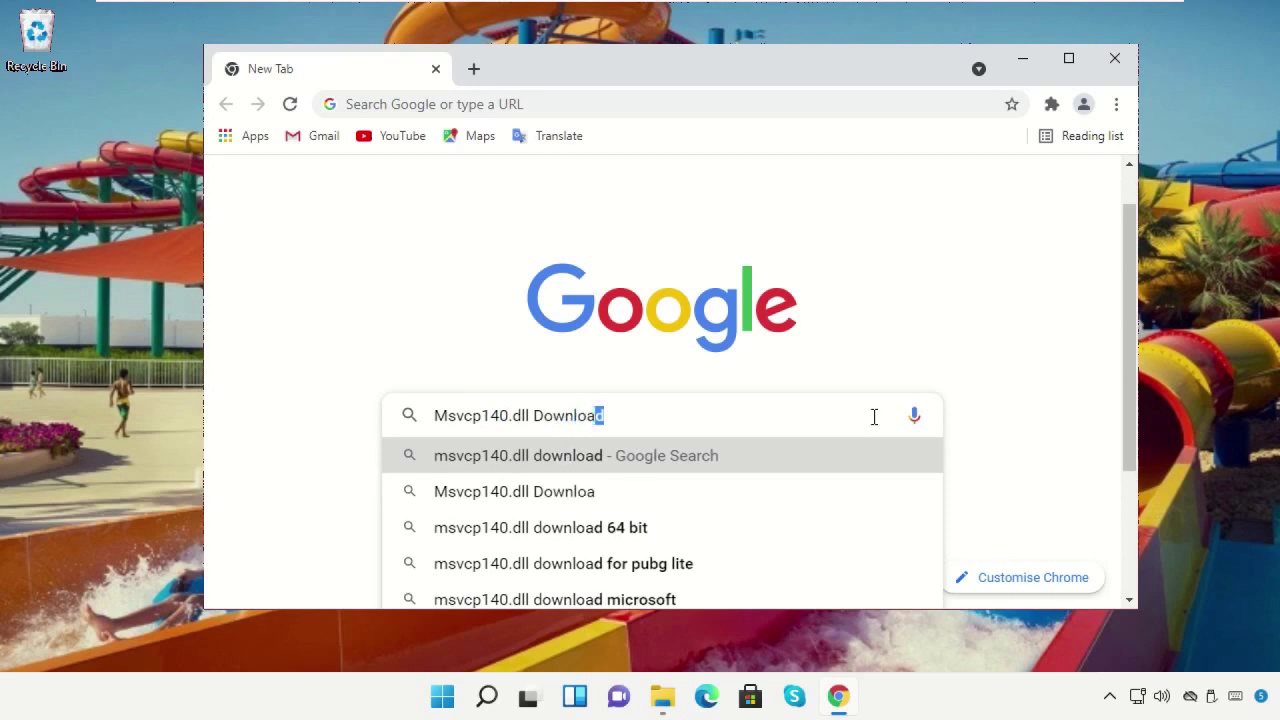
{"action": "left_click", "coordinate": [750, 455]}
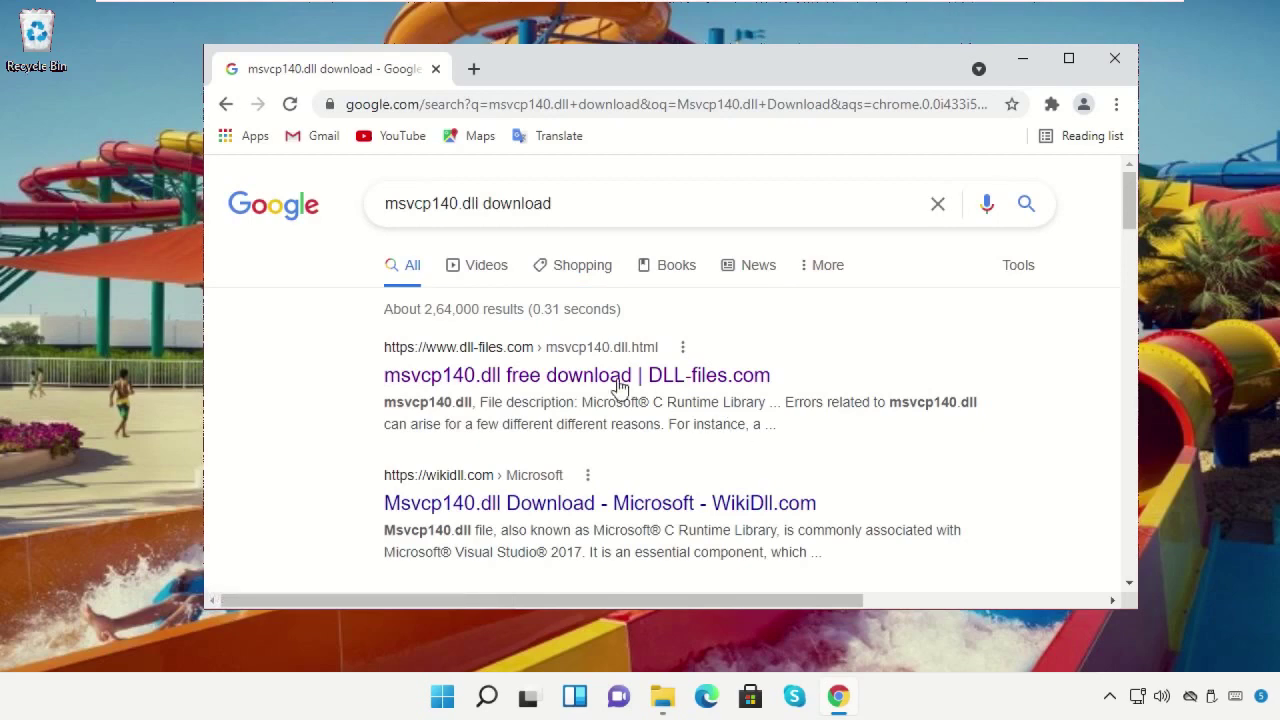
- Open the DLL-files.com result and download the 64-bit msvcp140.dll, version 14.26.28804.1
{"action": "left_click", "coordinate": [618, 384]}
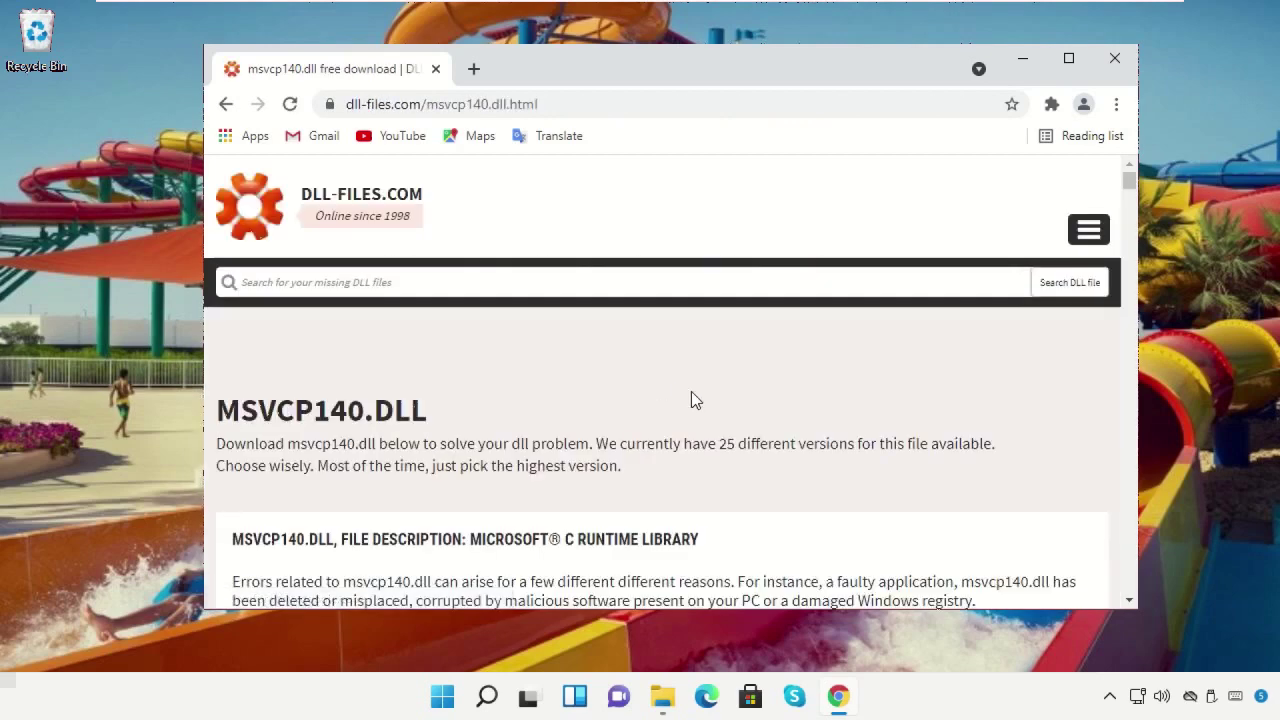
{"action": "scroll", "coordinate": [849, 417], "scroll_direction": "down", "scroll_amount": 8}
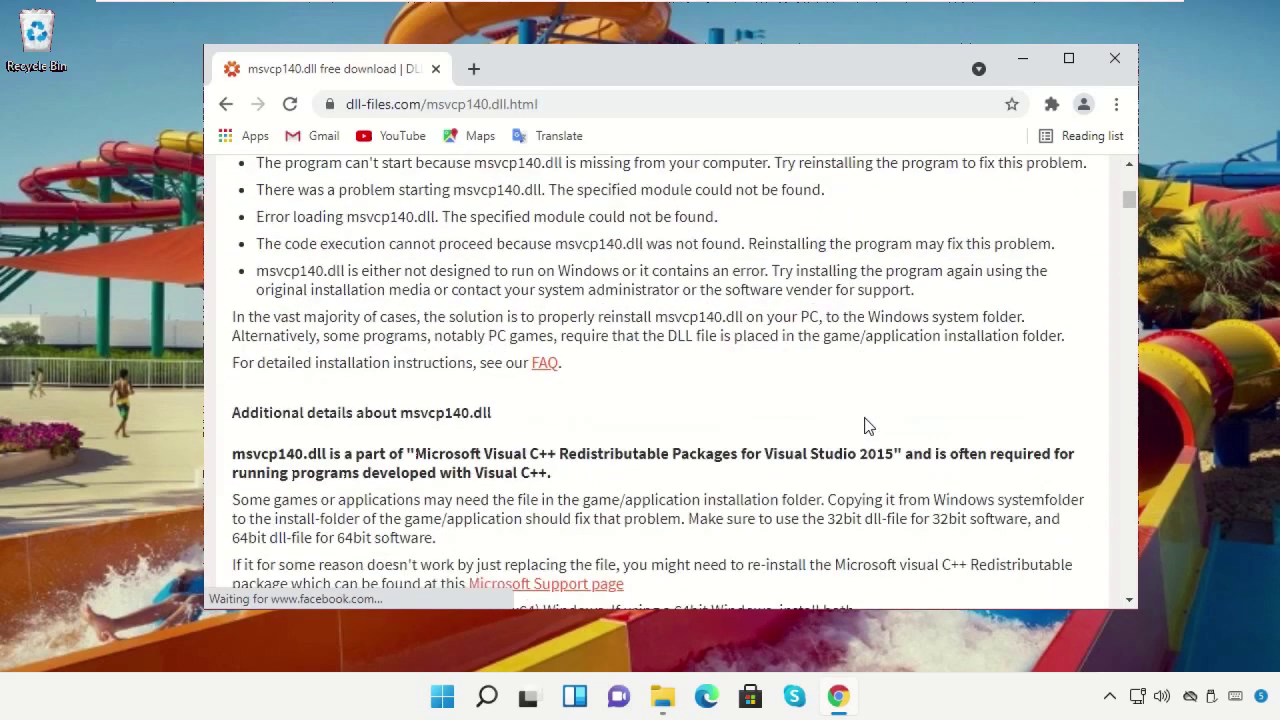
{"action": "scroll", "coordinate": [866, 418], "scroll_direction": "down", "scroll_amount": 4}
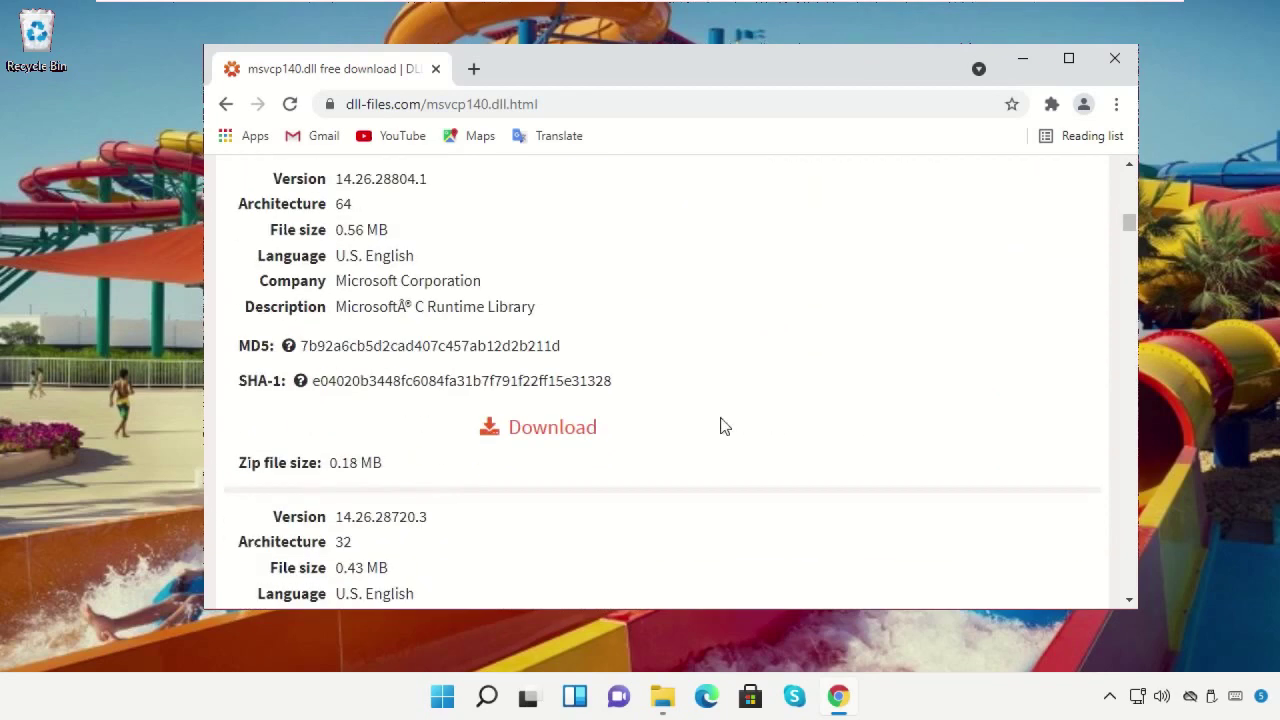
{"action": "scroll", "coordinate": [725, 426], "scroll_direction": "up", "scroll_amount": 1}
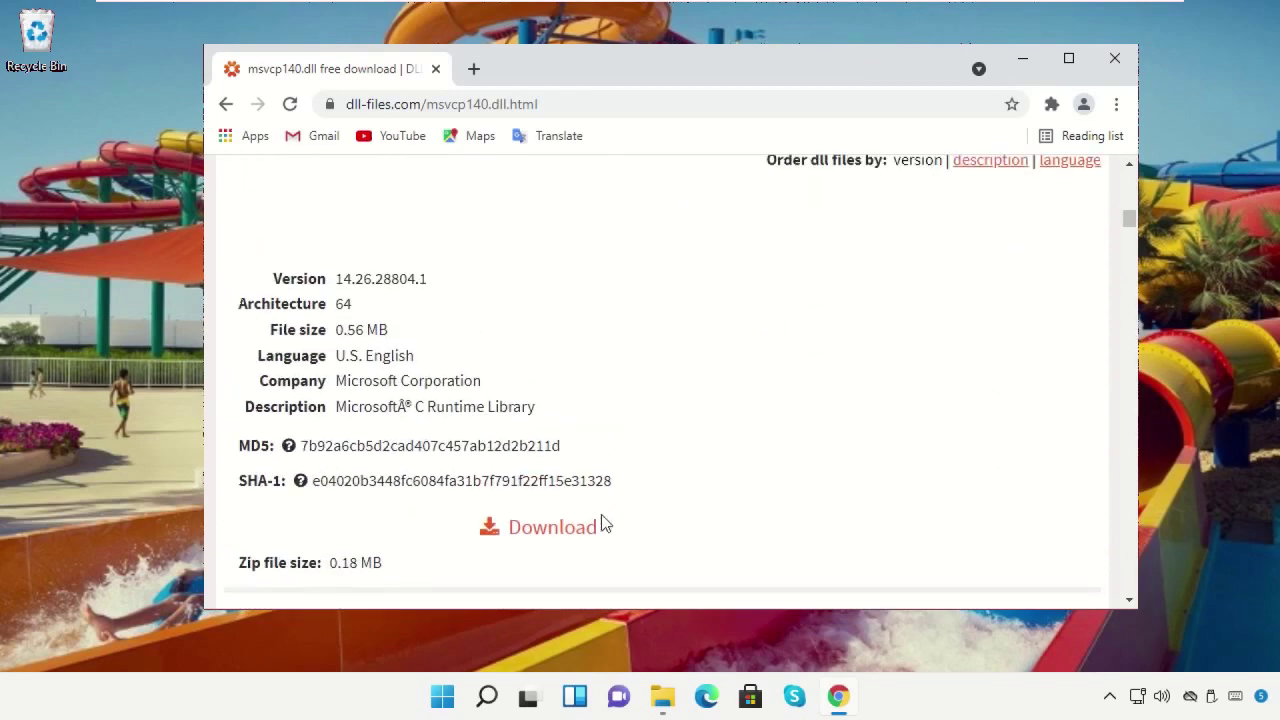
{"action": "left_click", "coordinate": [563, 532]}
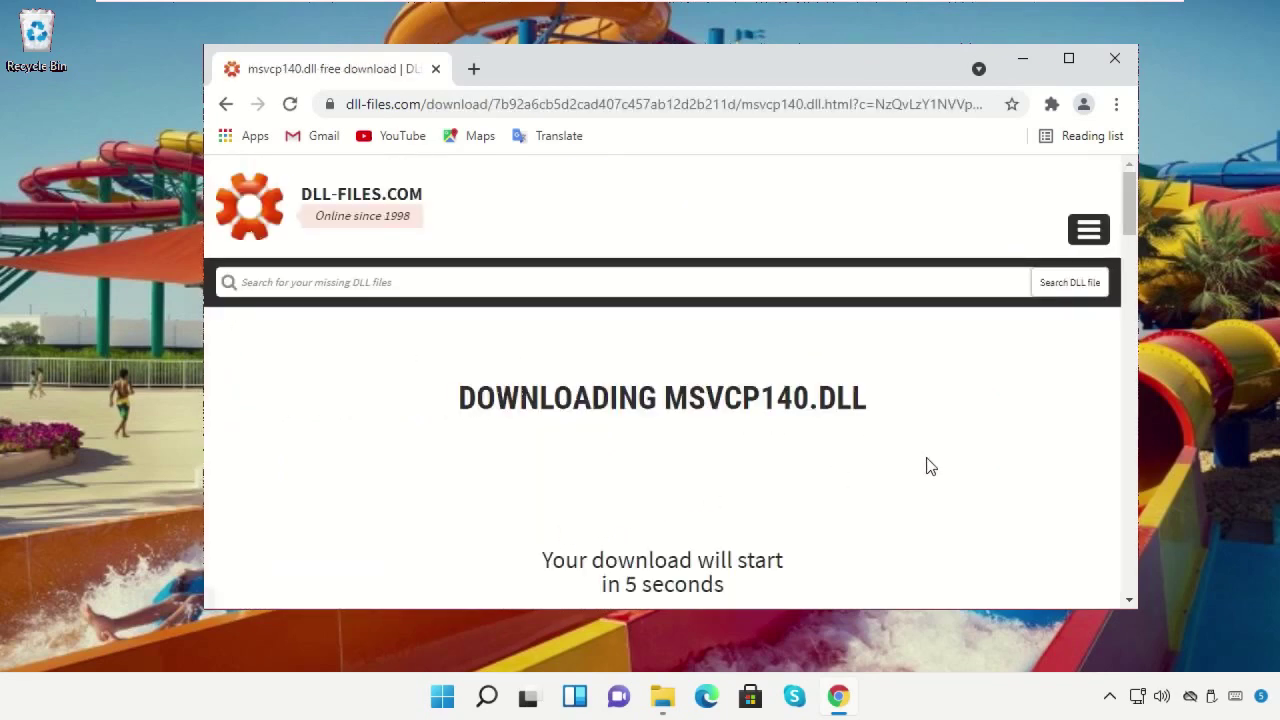
{"action": "scroll", "coordinate": [936, 464], "scroll_direction": "down", "scroll_amount": 1}
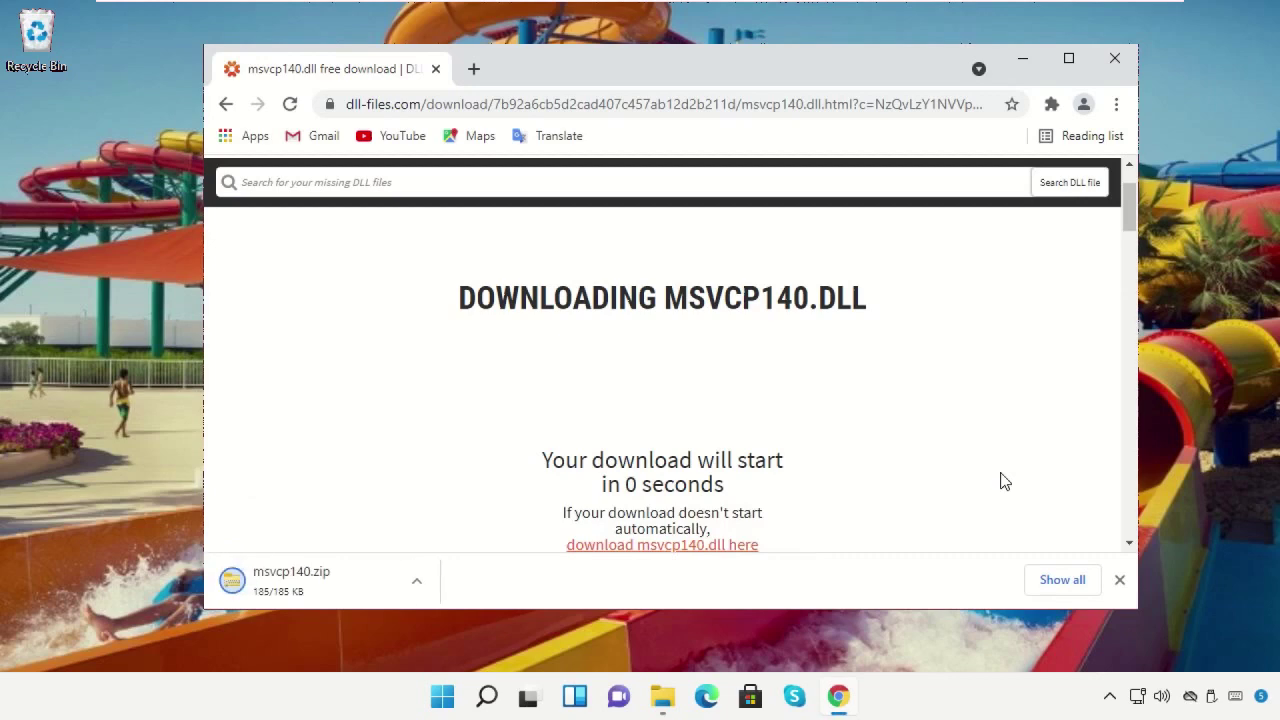
- Extract msvcp140.dll from the downloaded msvcp140 zip to the desktop, and close the archive and browser windows
{"action": "left_click", "coordinate": [422, 580]}
{"action": "left_click", "coordinate": [455, 514]}
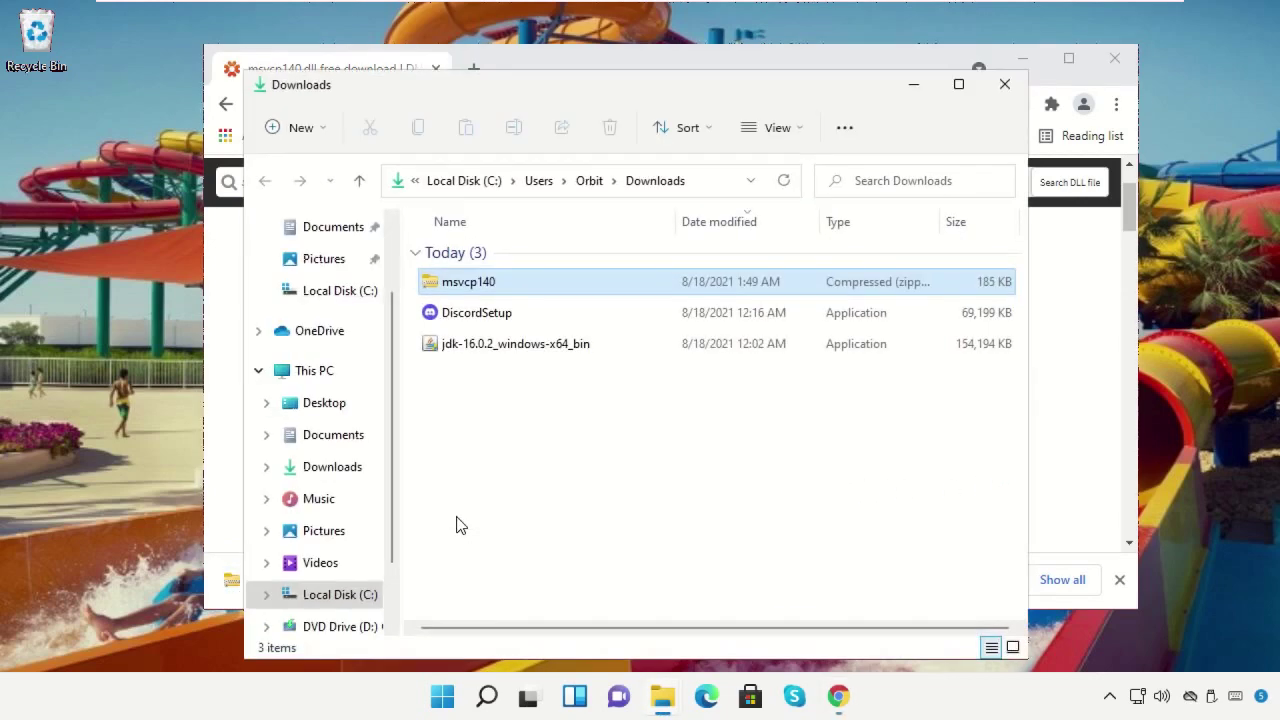
{"action": "double_click", "coordinate": [502, 283]}
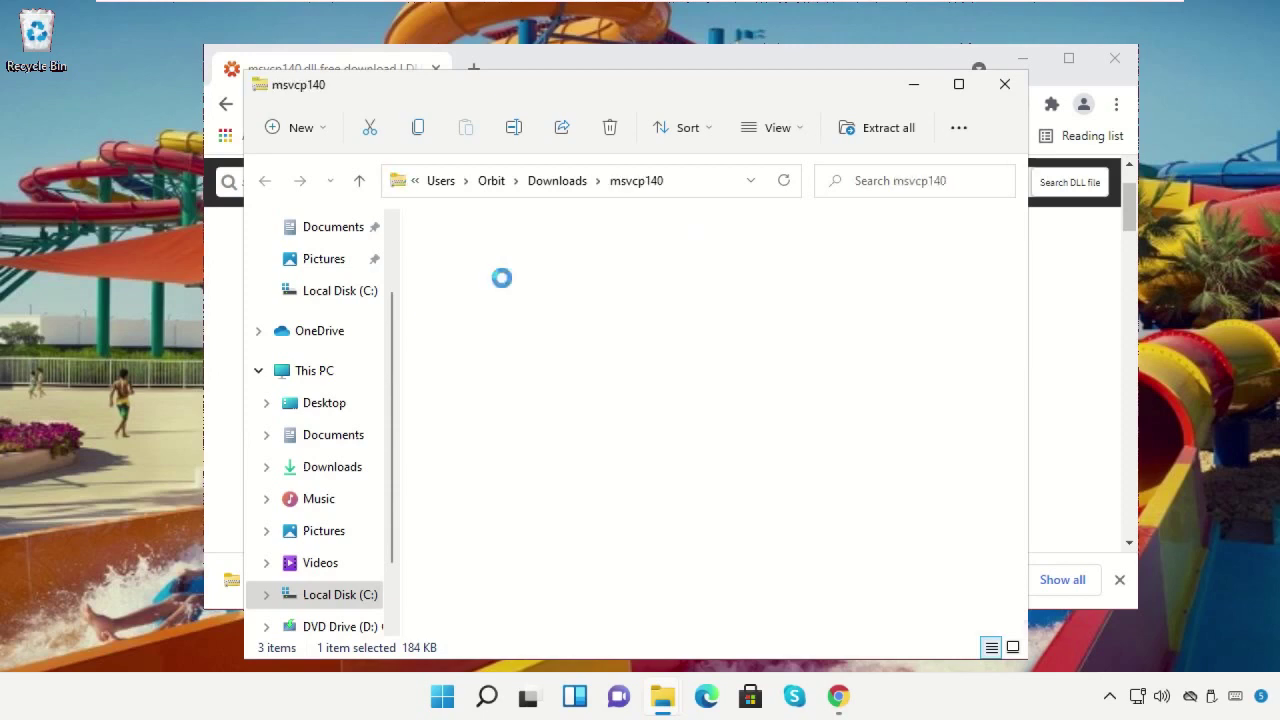
{"action": "left_click_drag", "start_coordinate": [500, 272], "coordinate": [35, 180]}
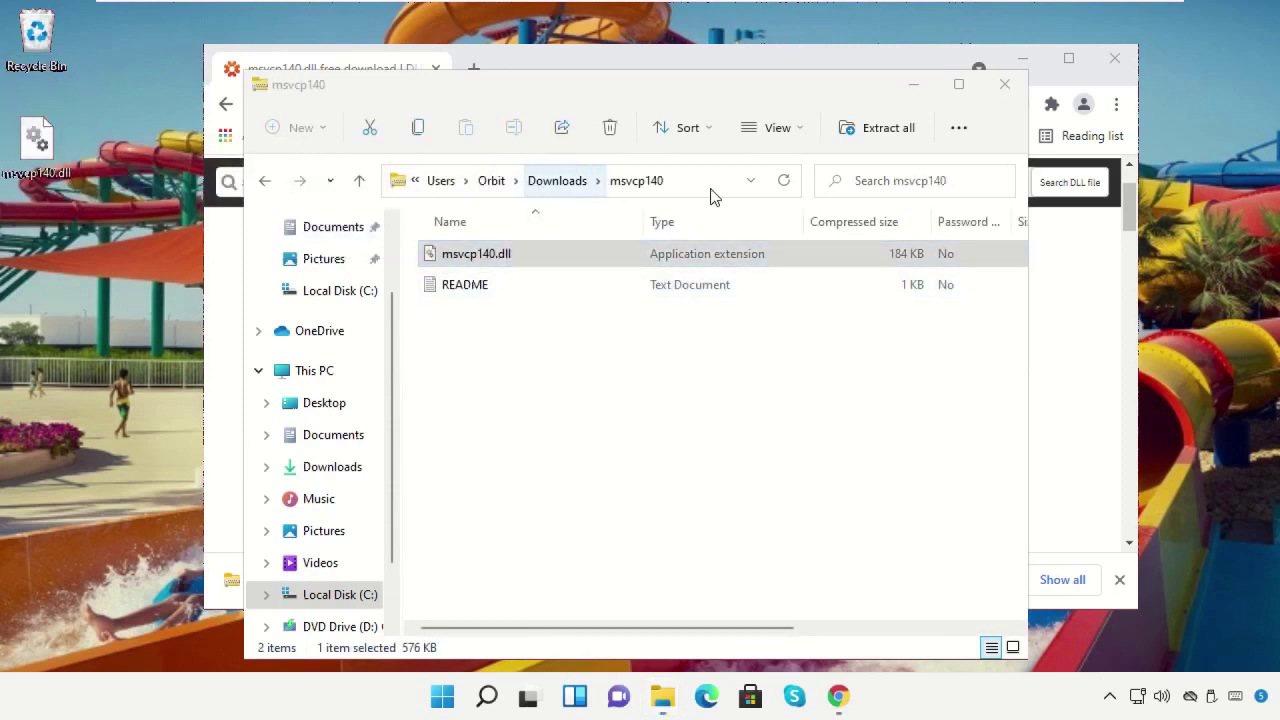
{"action": "left_click", "coordinate": [1004, 84]}
{"action": "left_click", "coordinate": [1112, 60]}
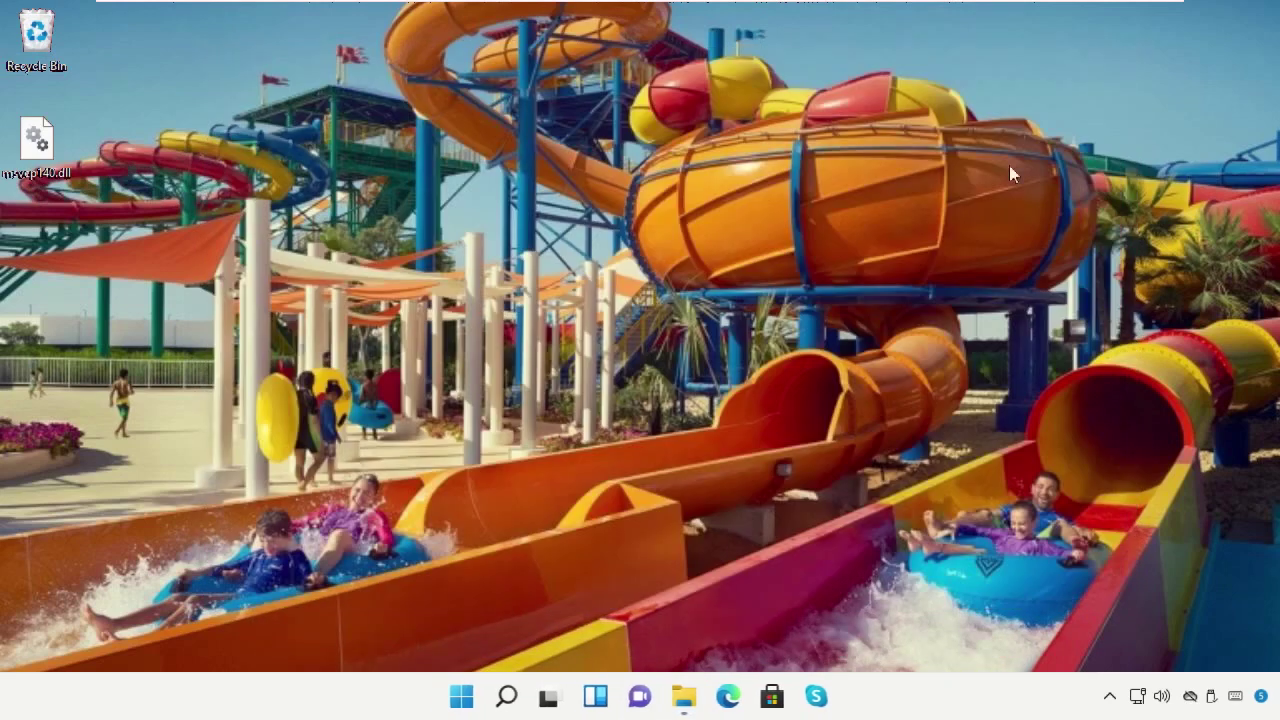
- Move msvcp140.dll from the desktop into the System32 folder, granting administrator permission
{"action": "left_click", "coordinate": [686, 697]}
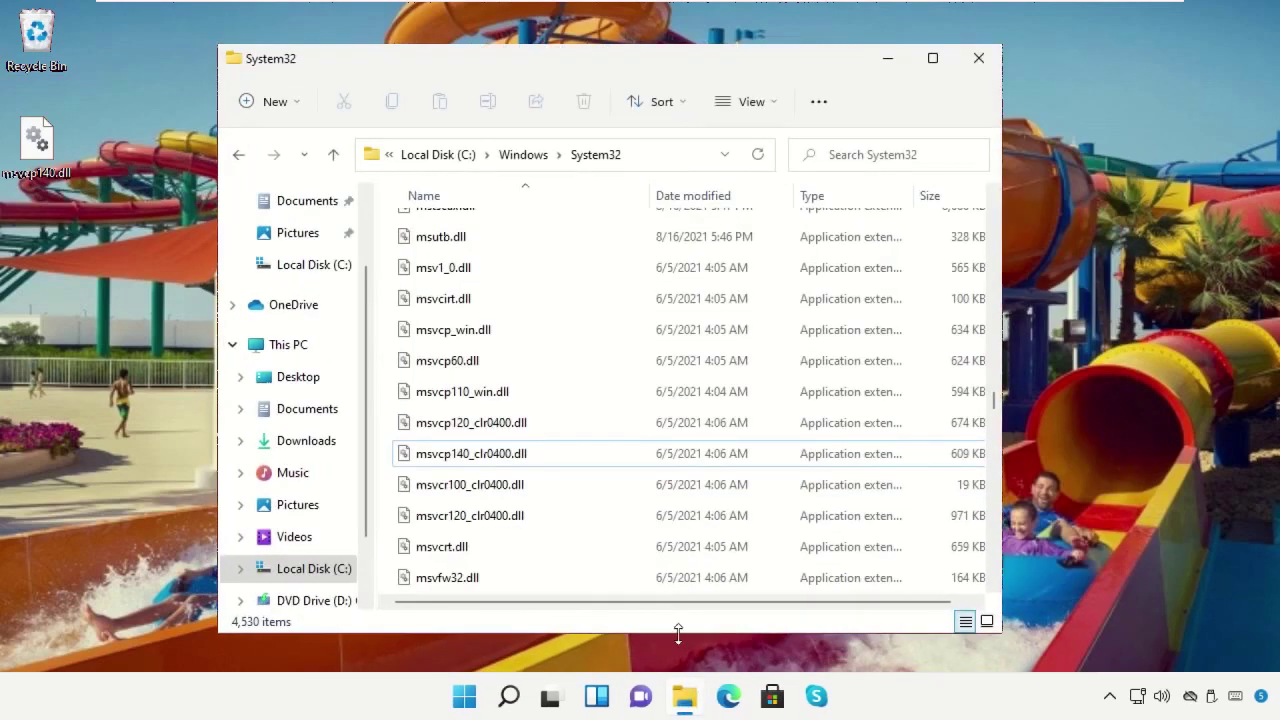
{"action": "left_click_drag", "start_coordinate": [42, 143], "coordinate": [553, 316]}
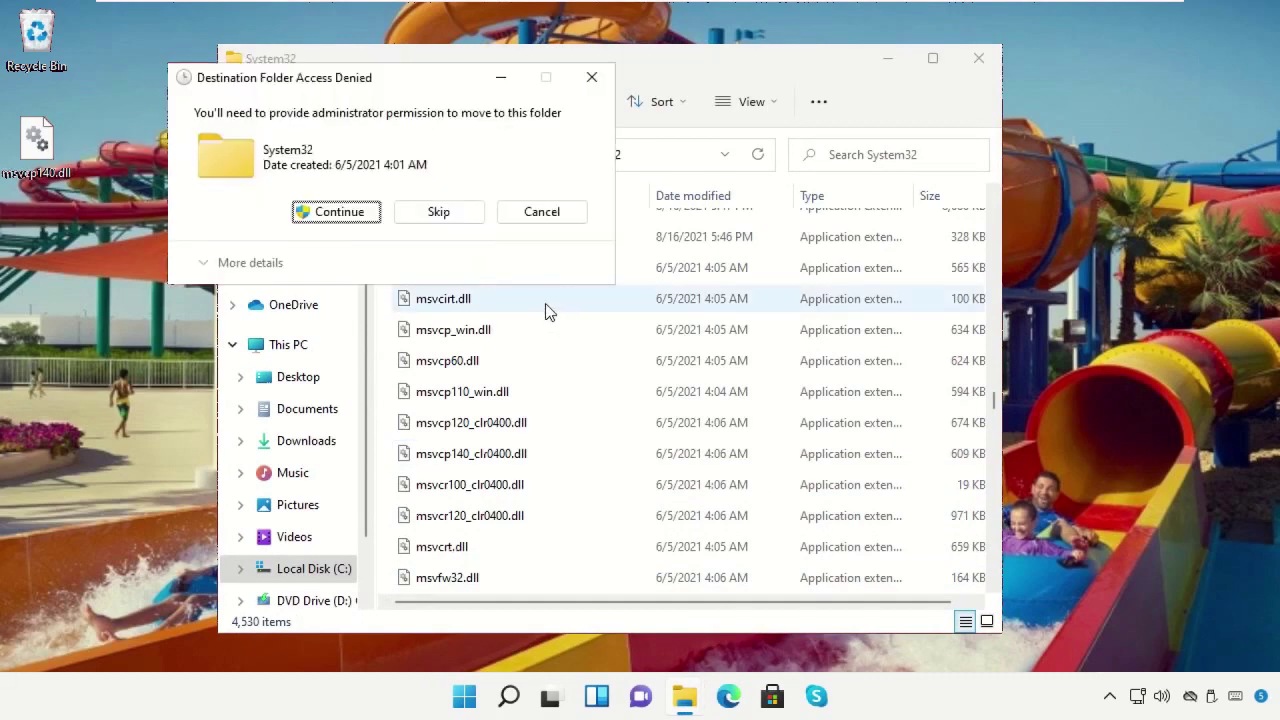
{"action": "left_click", "coordinate": [331, 208]}
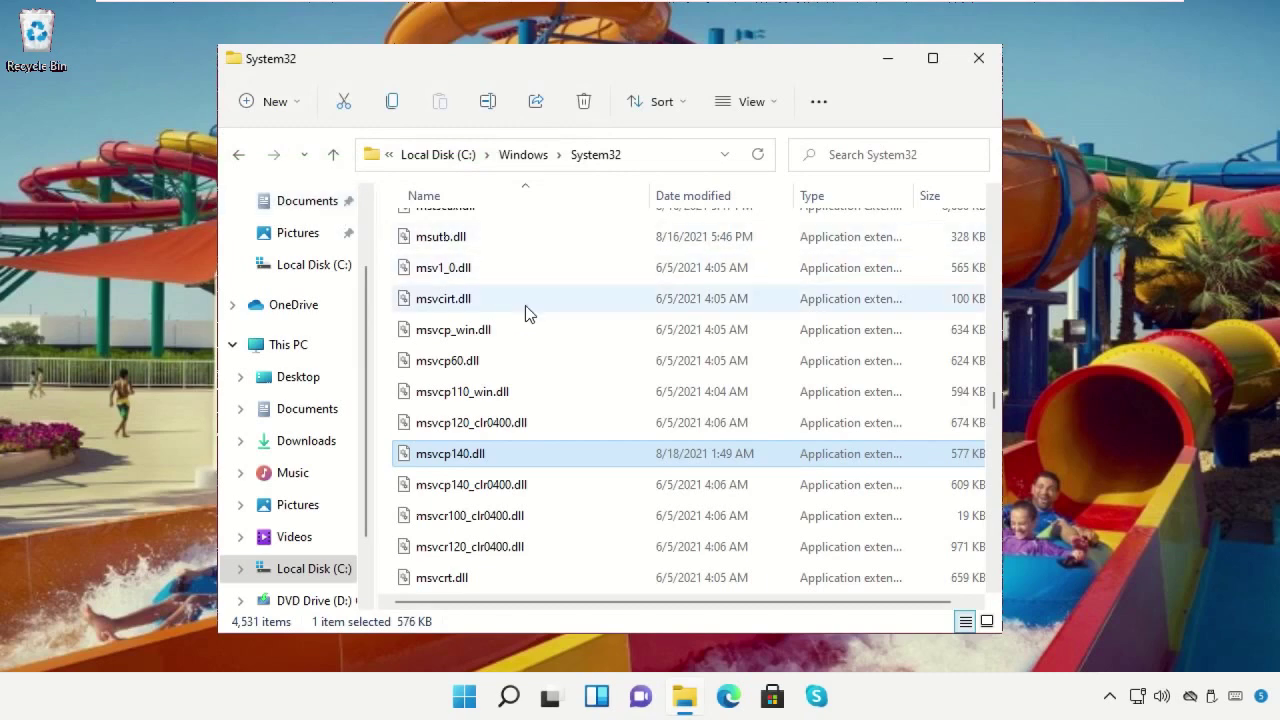
- Try to delete appwiz.cpl from the System32 folder, and cancel the operation
{"action": "left_click_drag", "start_coordinate": [993, 400], "coordinate": [991, 145]}
{"action": "scroll", "coordinate": [794, 480], "scroll_direction": "down", "scroll_amount": 8}
{"action": "scroll", "coordinate": [734, 466], "scroll_direction": "down", "scroll_amount": 8}
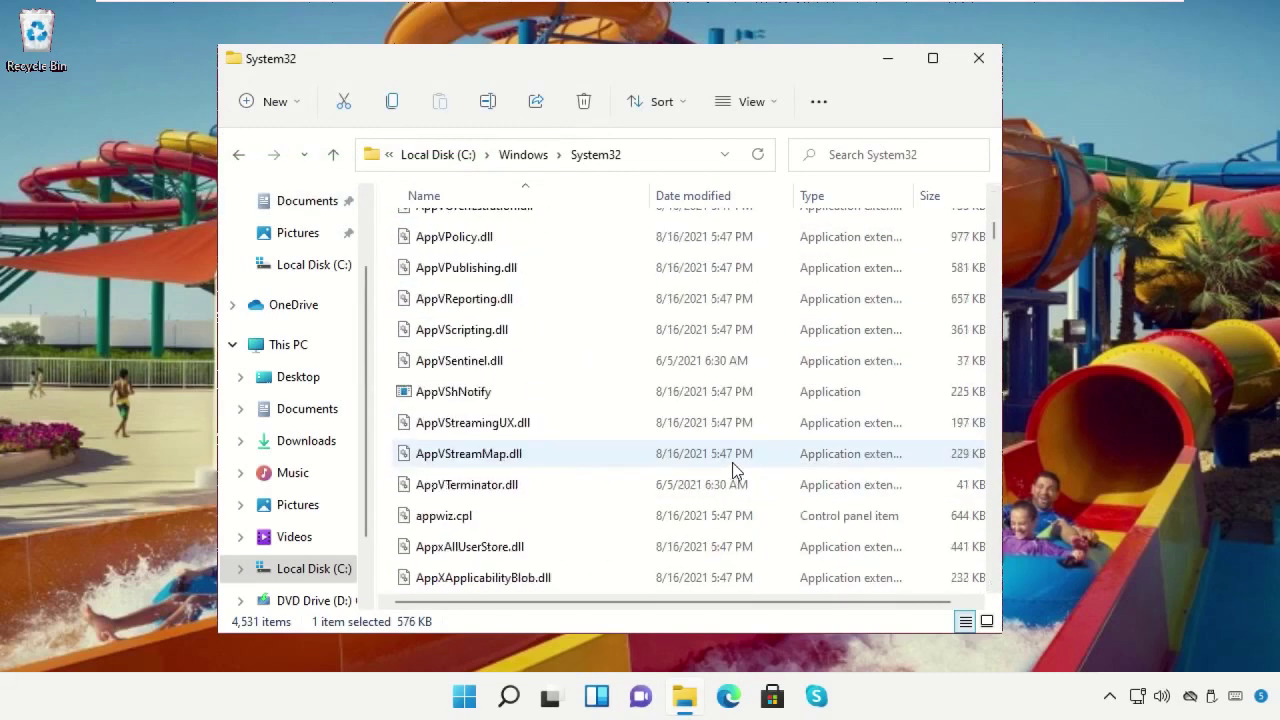
{"action": "scroll", "coordinate": [660, 435], "scroll_direction": "up", "scroll_amount": 1}
{"action": "left_click", "coordinate": [510, 417]}
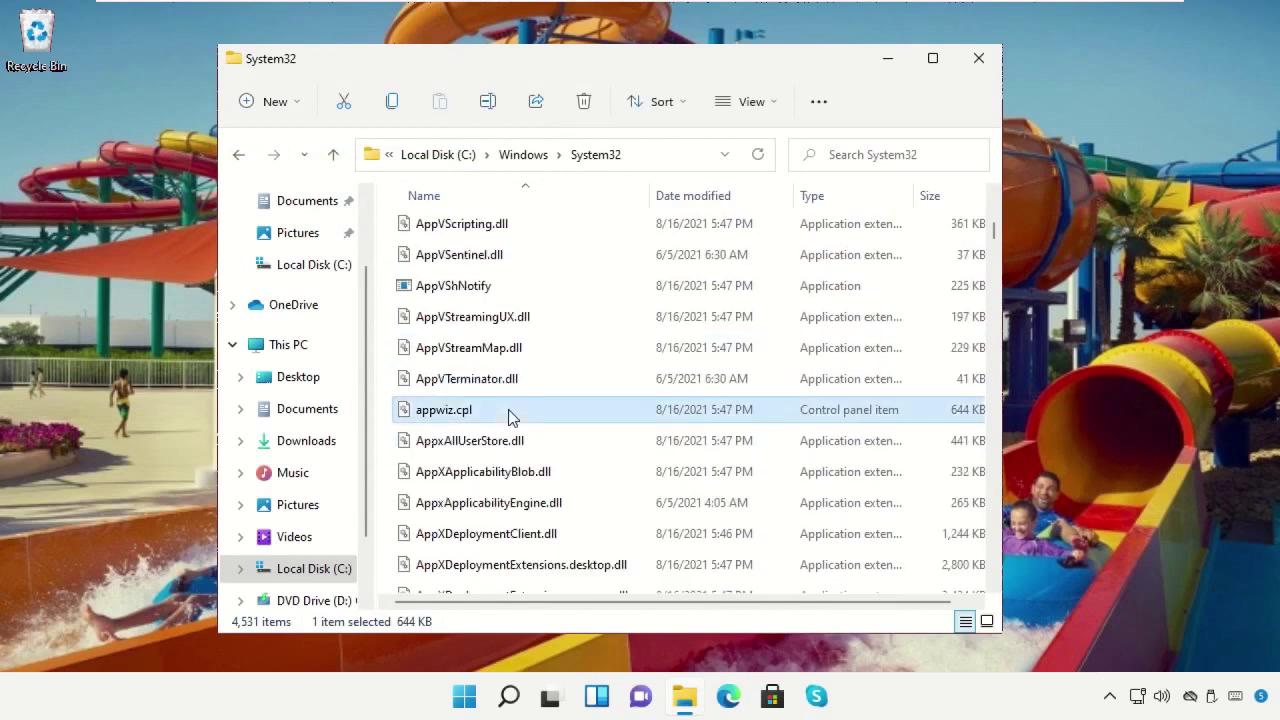
{"action": "right_click", "coordinate": [509, 416]}
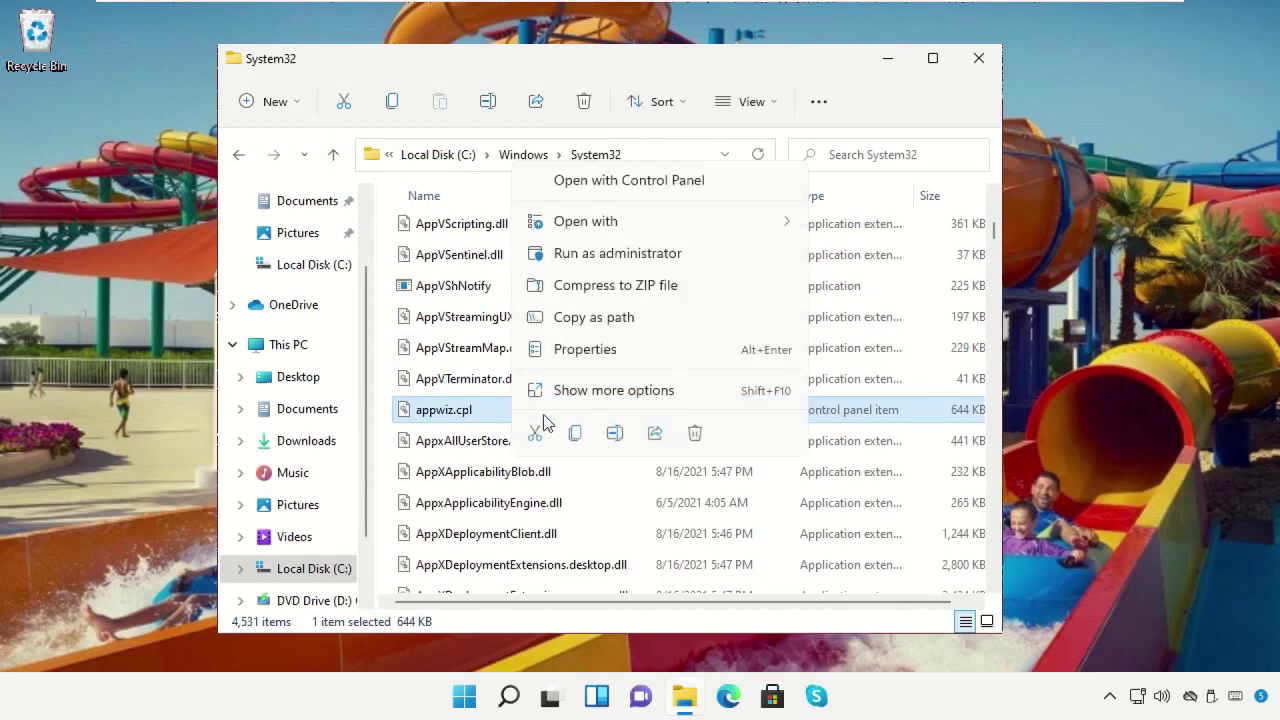
{"action": "left_click", "coordinate": [694, 436]}
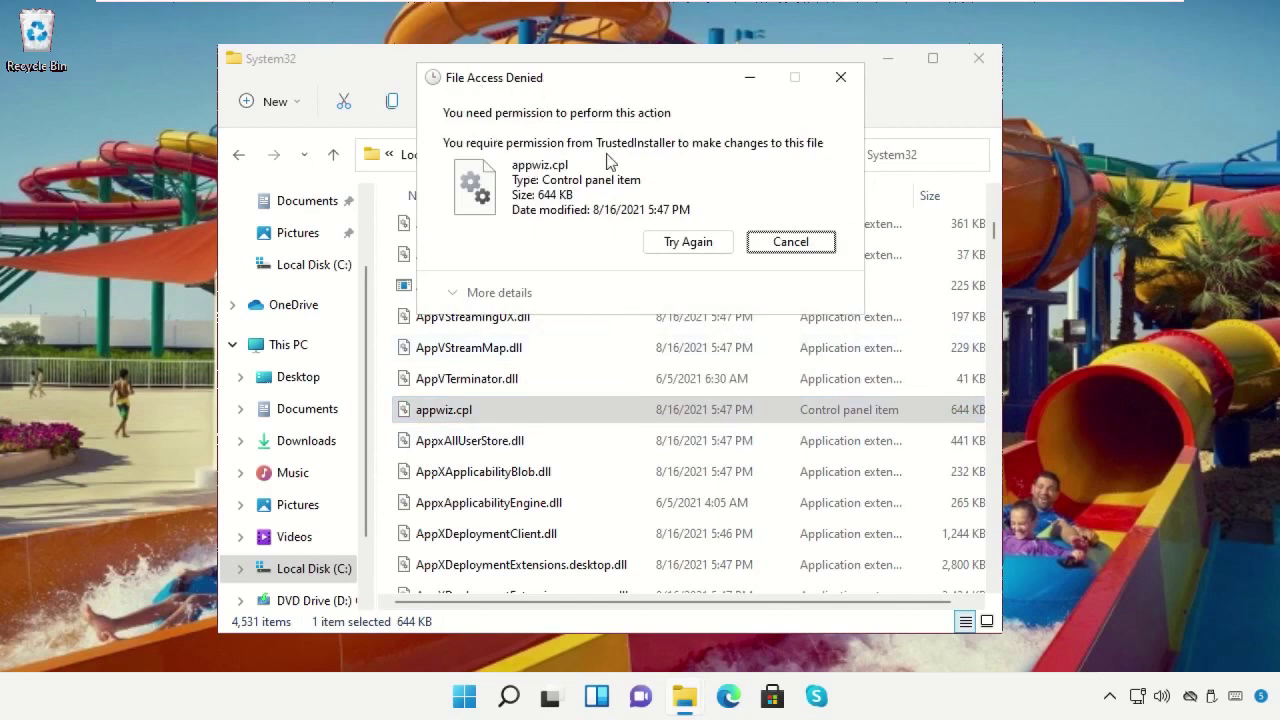
{"action": "left_click", "coordinate": [790, 242]}
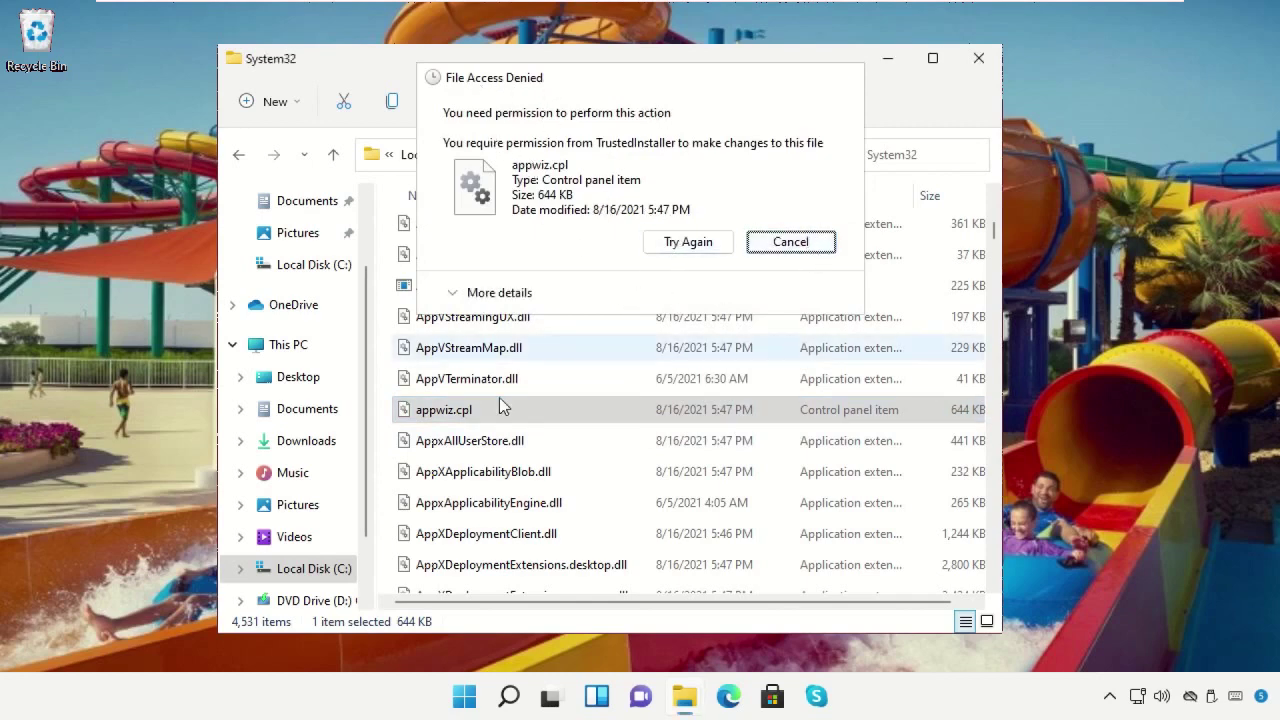
- Open the advanced security settings of appwiz.cpl from its file properties
{"action": "right_click", "coordinate": [508, 414]}
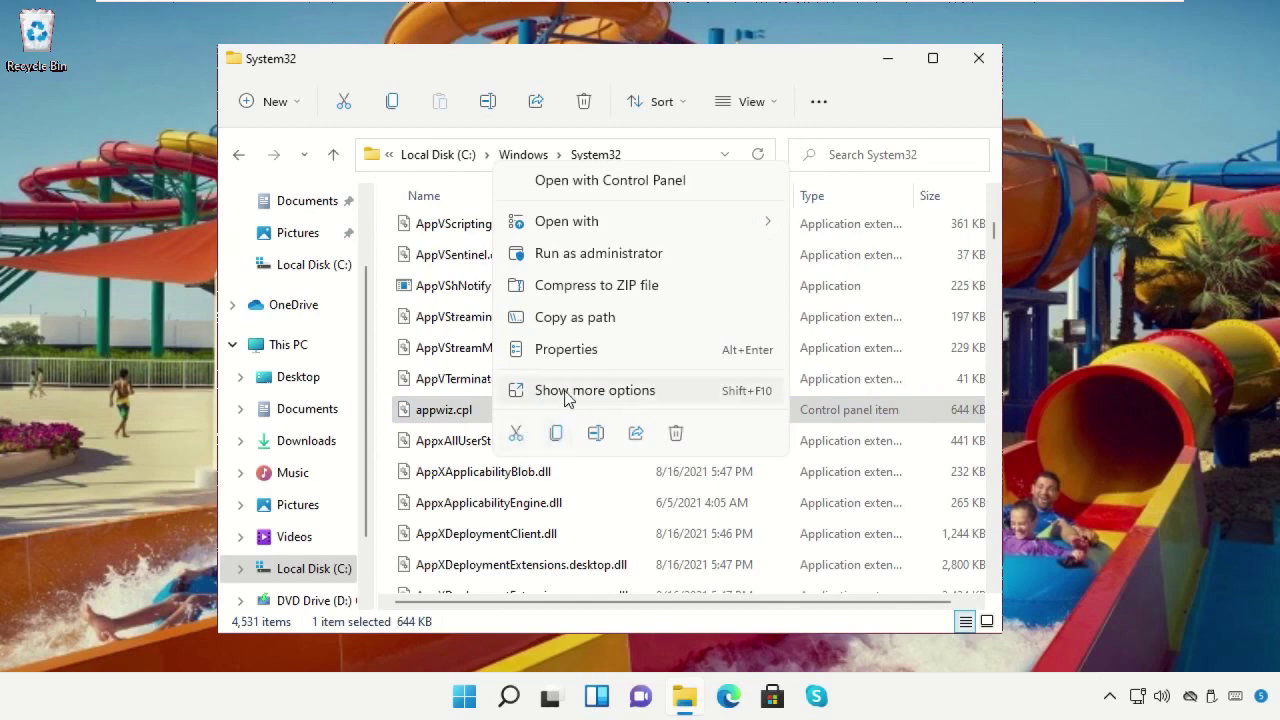
{"action": "left_click", "coordinate": [566, 348]}
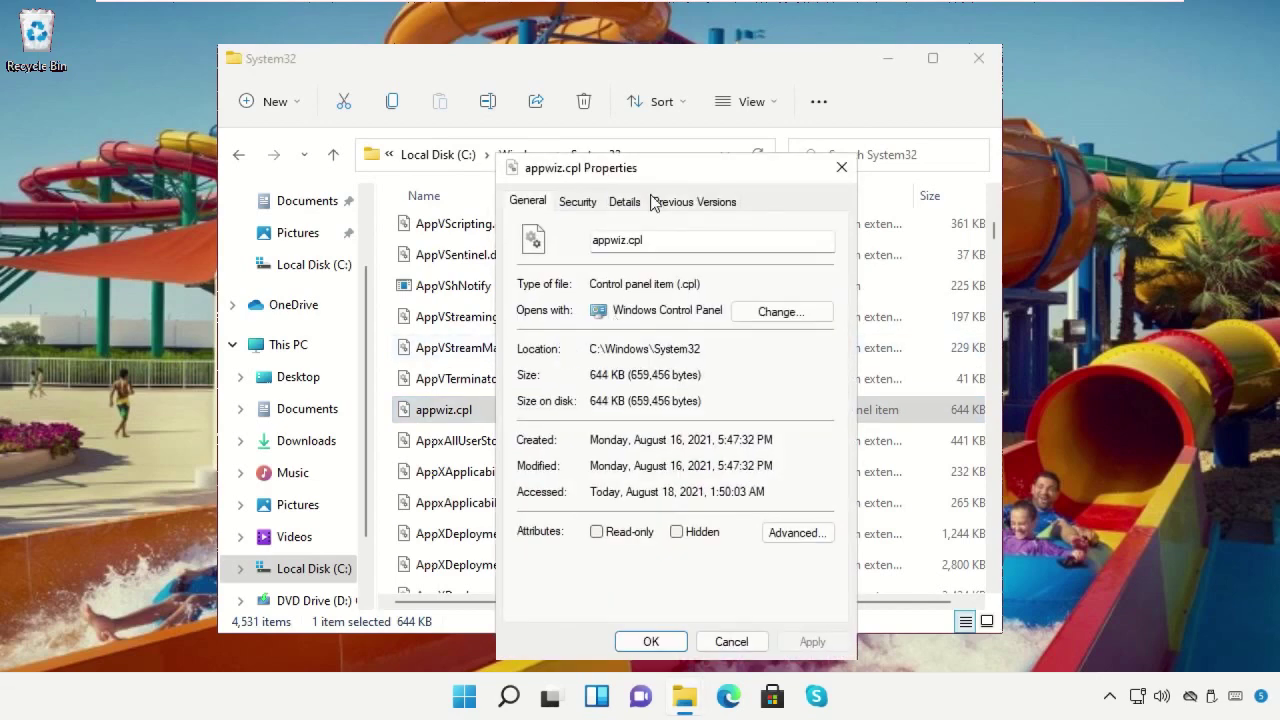
{"action": "left_click_drag", "start_coordinate": [653, 167], "coordinate": [542, 100]}
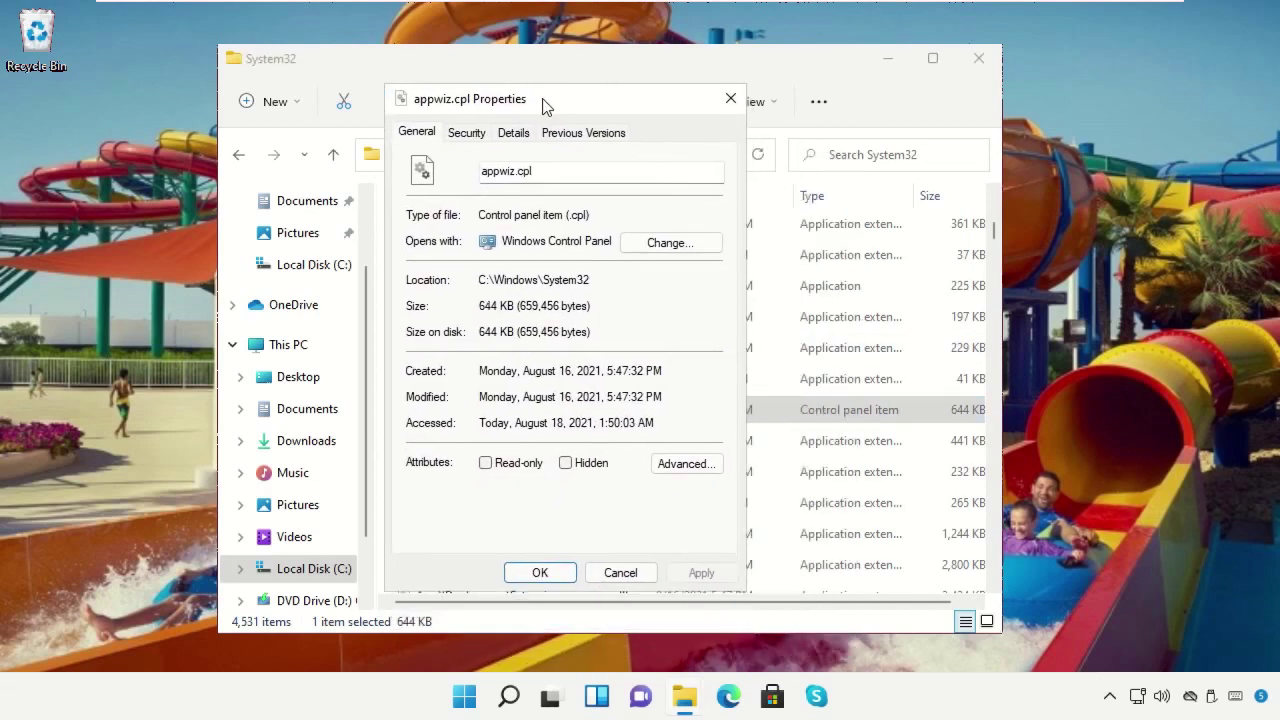
{"action": "left_click", "coordinate": [467, 135]}
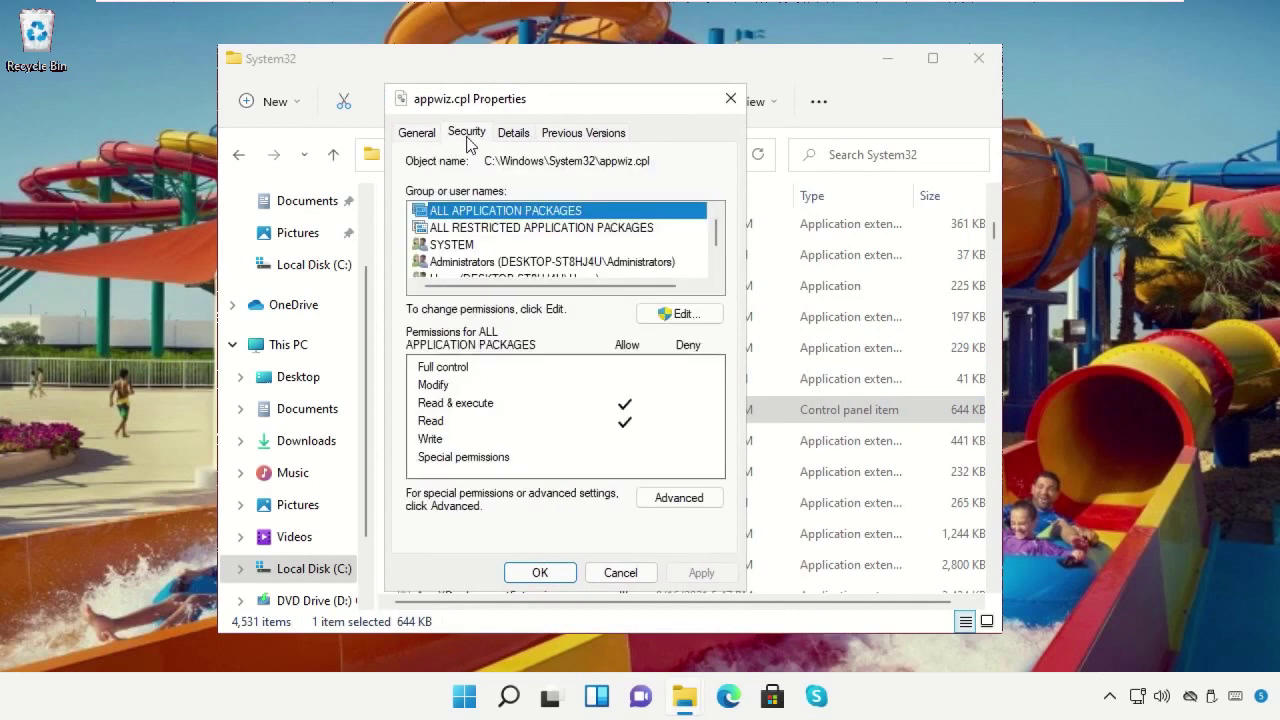
{"action": "left_click", "coordinate": [678, 497]}
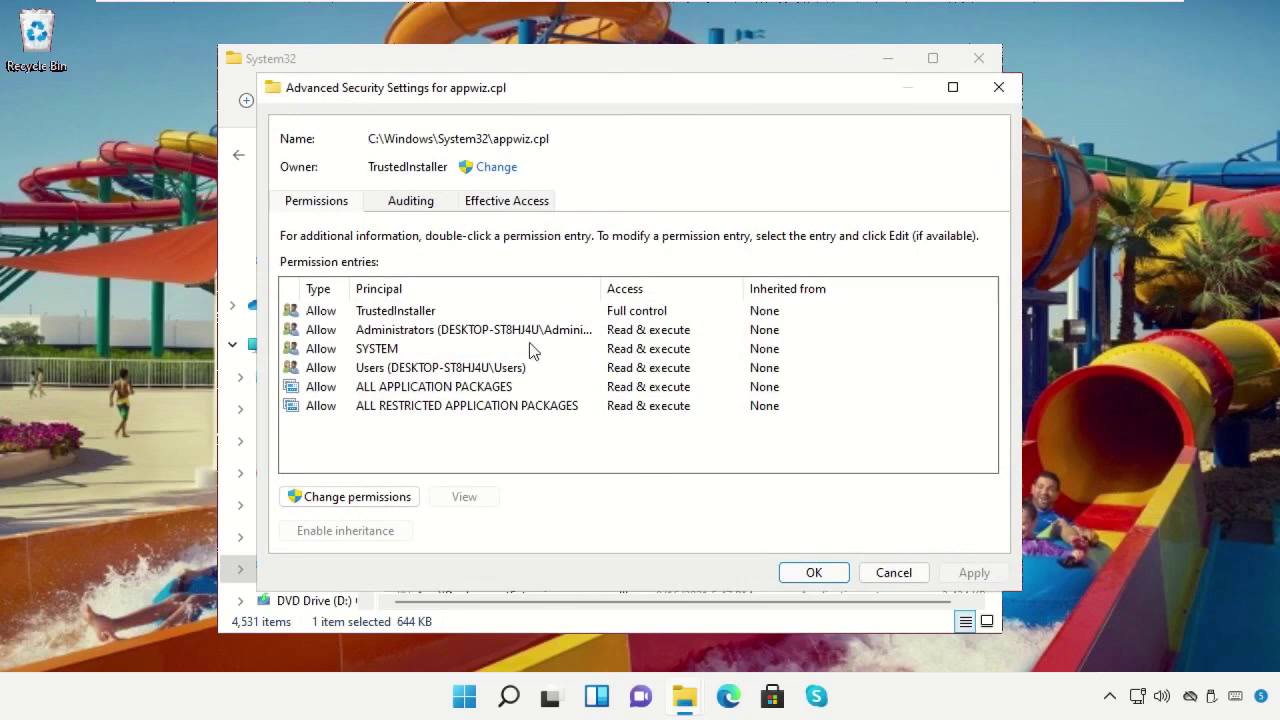
- Change the owner of appwiz.cpl to the signed-in local user account, picking it from the list of found users and groups
{"action": "left_click", "coordinate": [490, 168]}
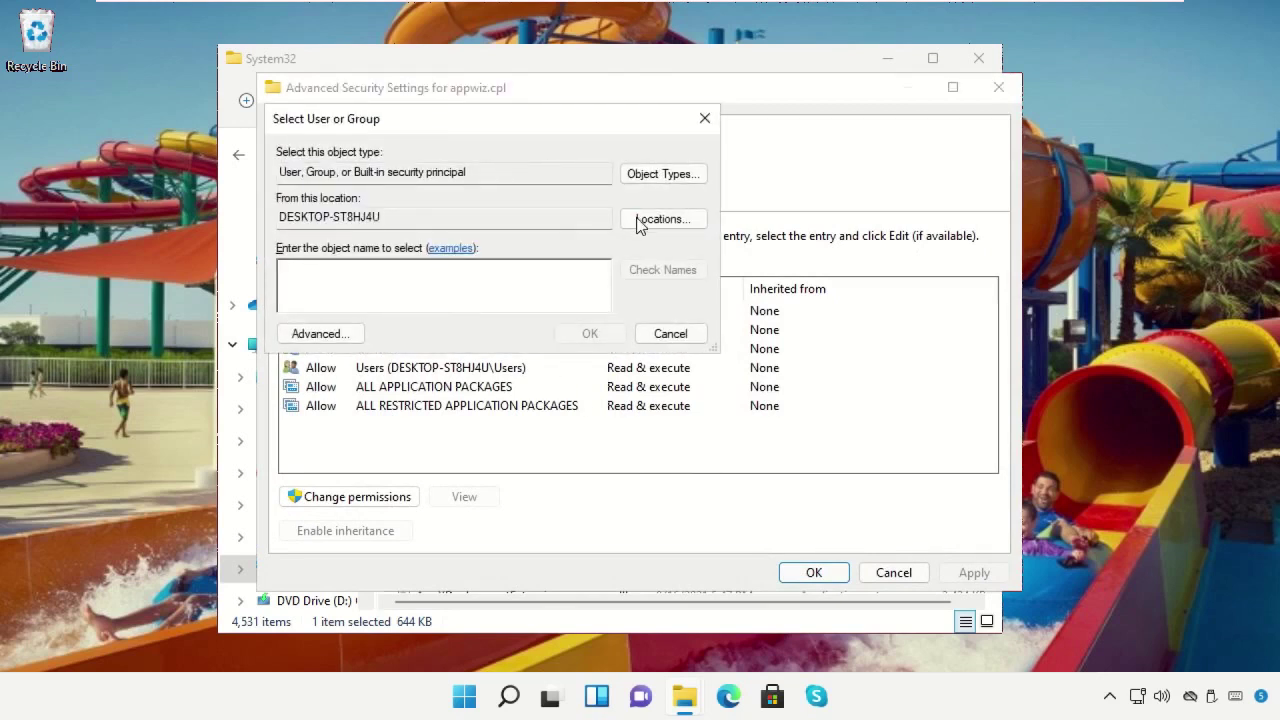
{"action": "left_click", "coordinate": [320, 333]}
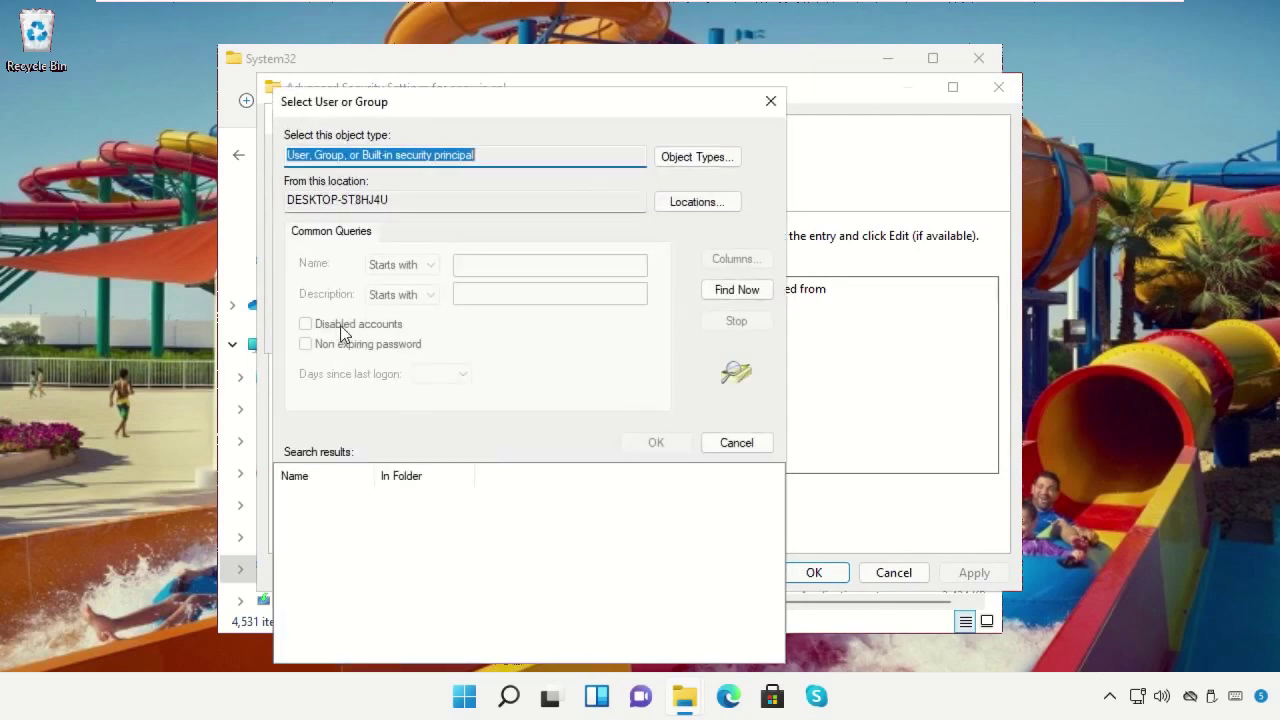
{"action": "left_click_drag", "start_coordinate": [511, 107], "coordinate": [514, 69]}
{"action": "left_click", "coordinate": [707, 255]}
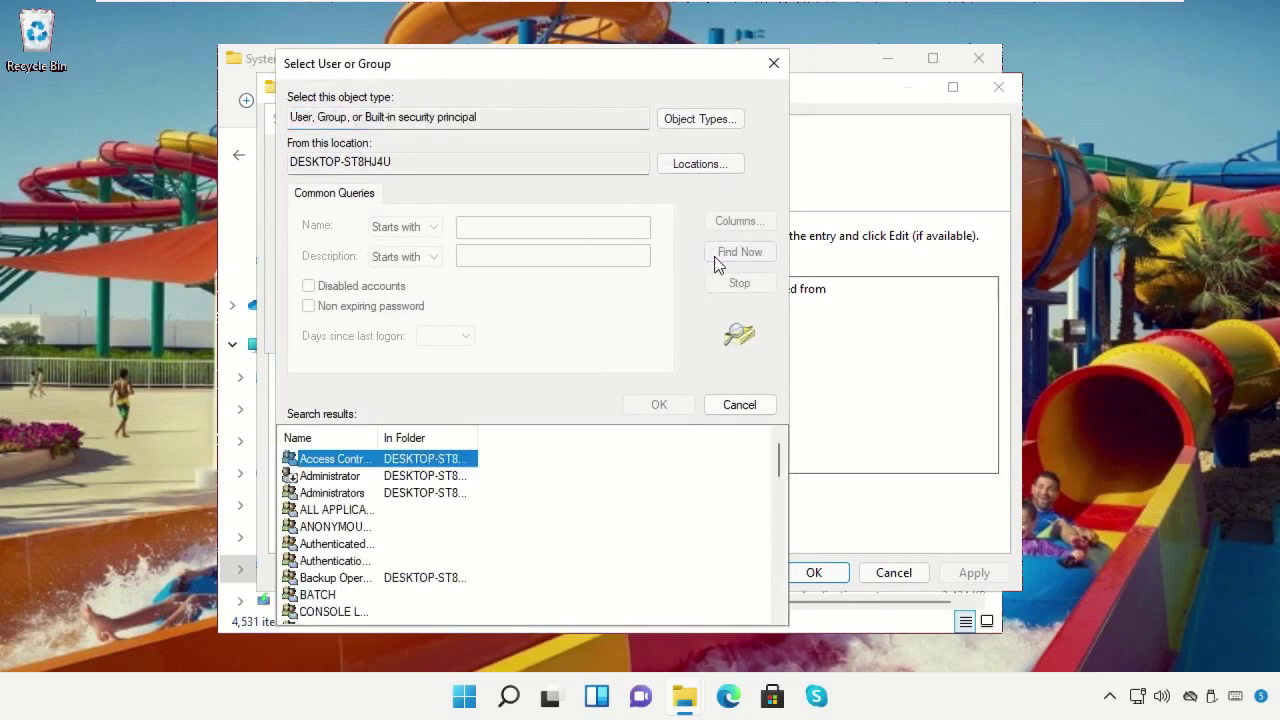
{"action": "left_click_drag", "start_coordinate": [372, 434], "coordinate": [498, 435]}
{"action": "scroll", "coordinate": [448, 507], "scroll_direction": "down", "scroll_amount": 2}
{"action": "scroll", "coordinate": [448, 507], "scroll_direction": "down", "scroll_amount": 10}
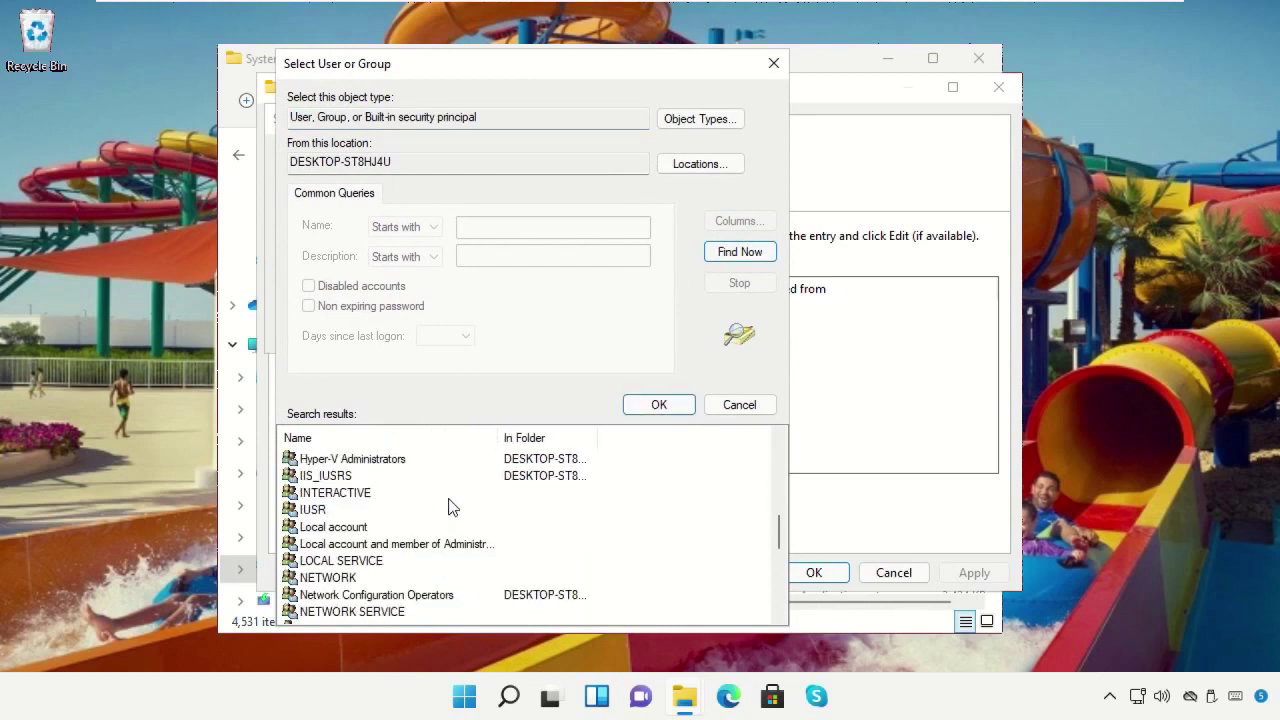
{"action": "scroll", "coordinate": [448, 507], "scroll_direction": "down", "scroll_amount": 1}
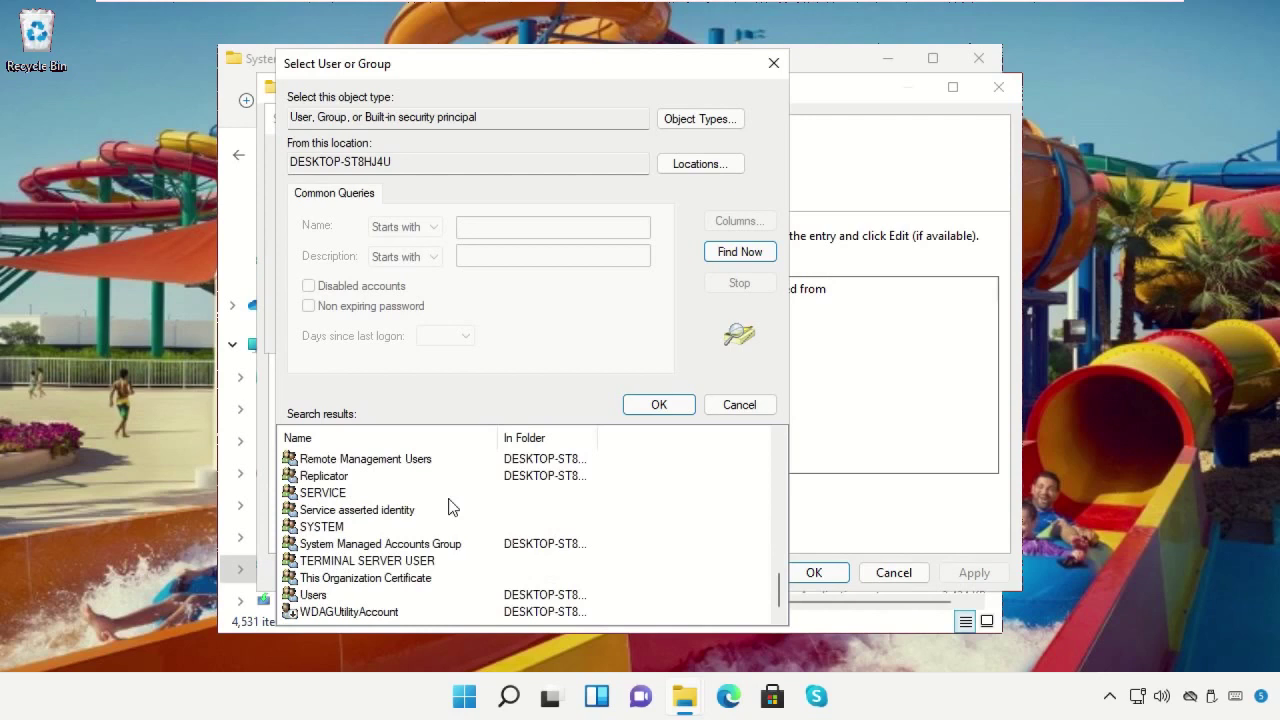
{"action": "scroll", "coordinate": [448, 507], "scroll_direction": "up", "scroll_amount": 3}
{"action": "left_click", "coordinate": [312, 493]}
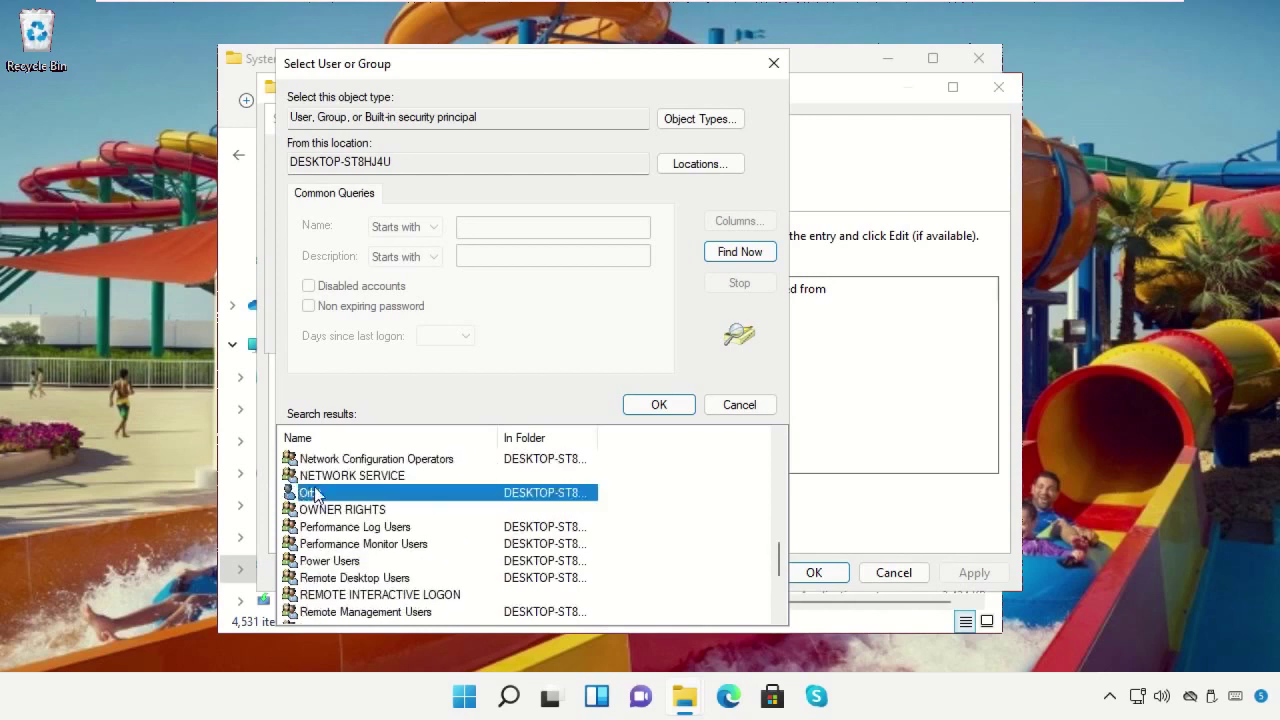
{"action": "left_click", "coordinate": [659, 405]}
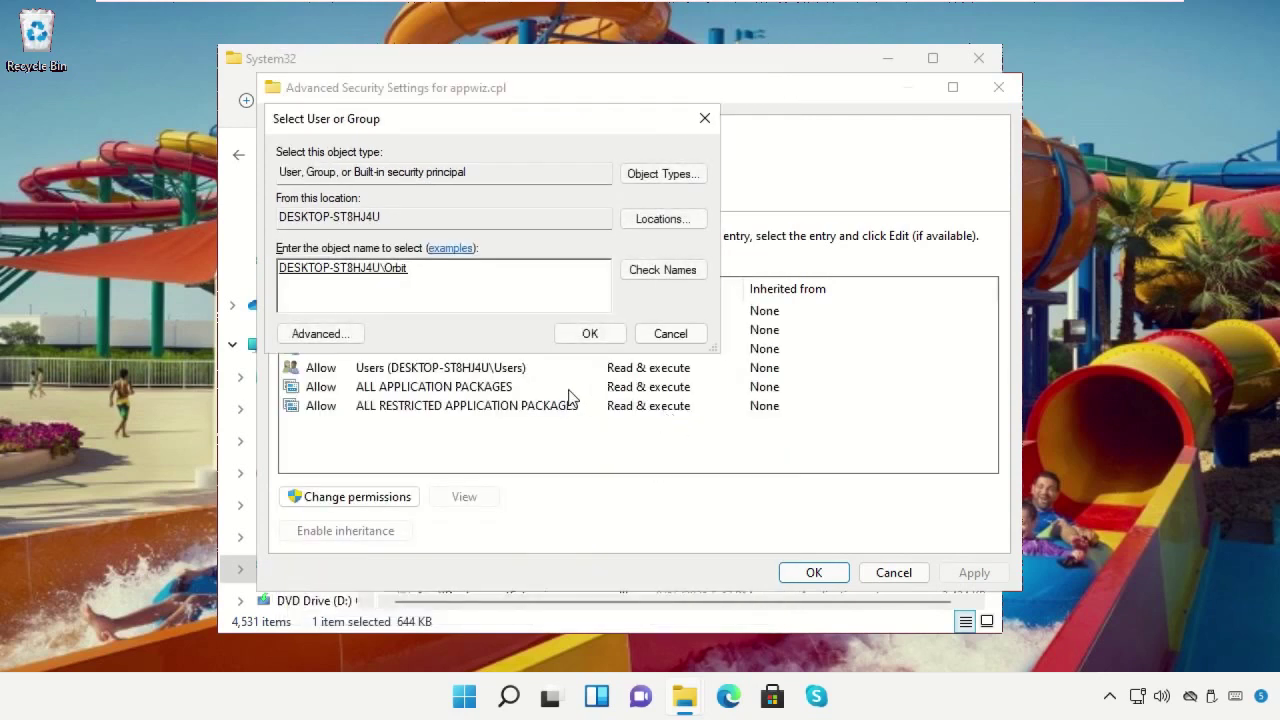
{"action": "left_click", "coordinate": [588, 334]}
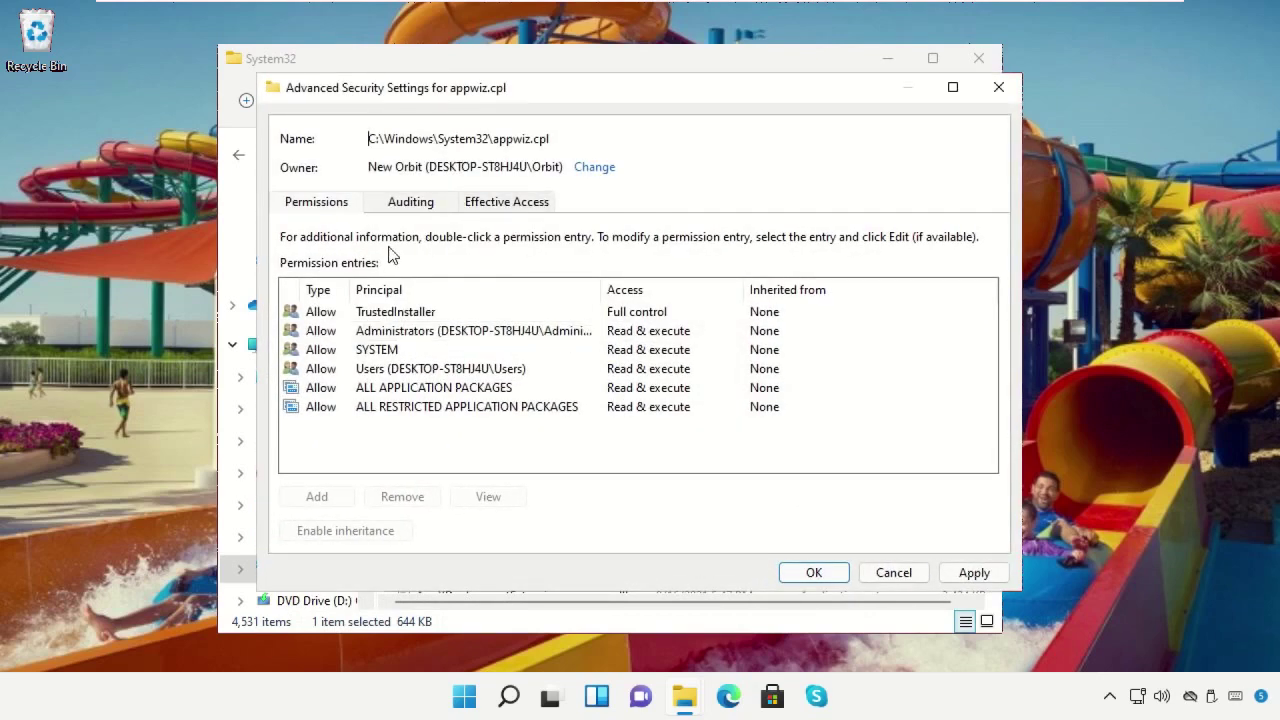
- Remove the Everyone auditing entry from appwiz.cpl, then apply the ownership and auditing changes and close the advanced security settings
{"action": "left_click", "coordinate": [424, 203]}
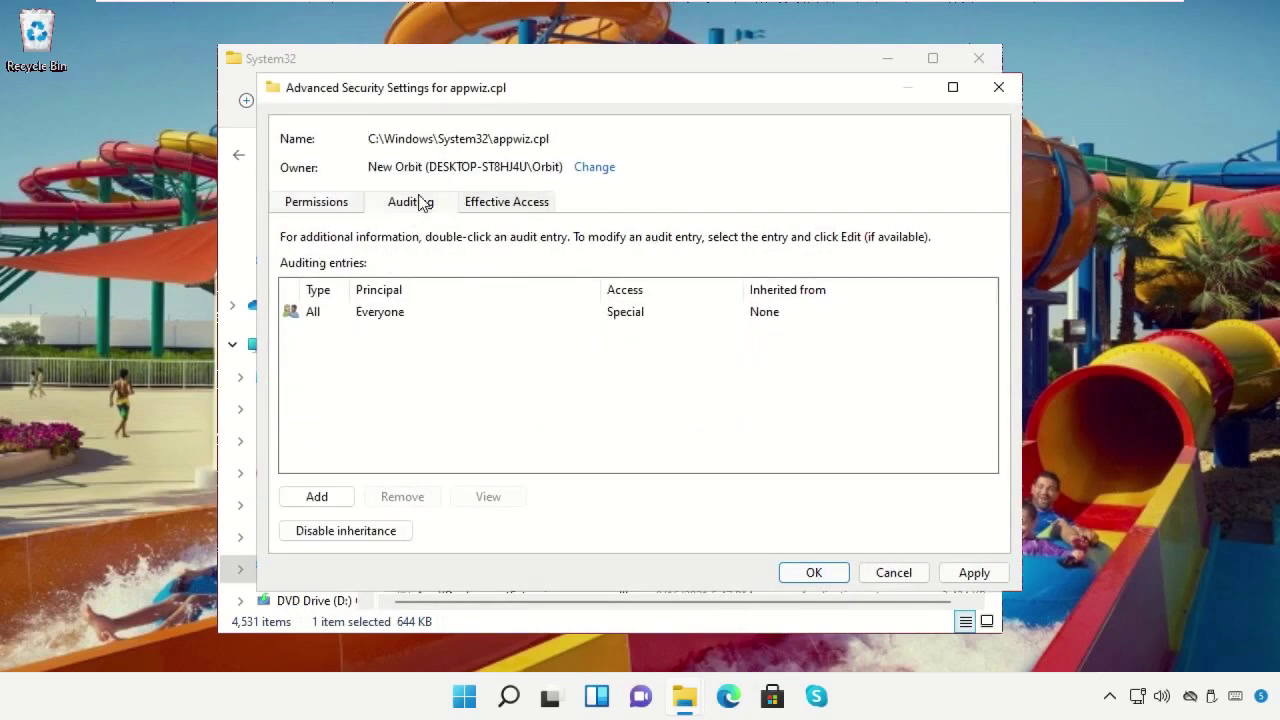
{"action": "left_click", "coordinate": [340, 206]}
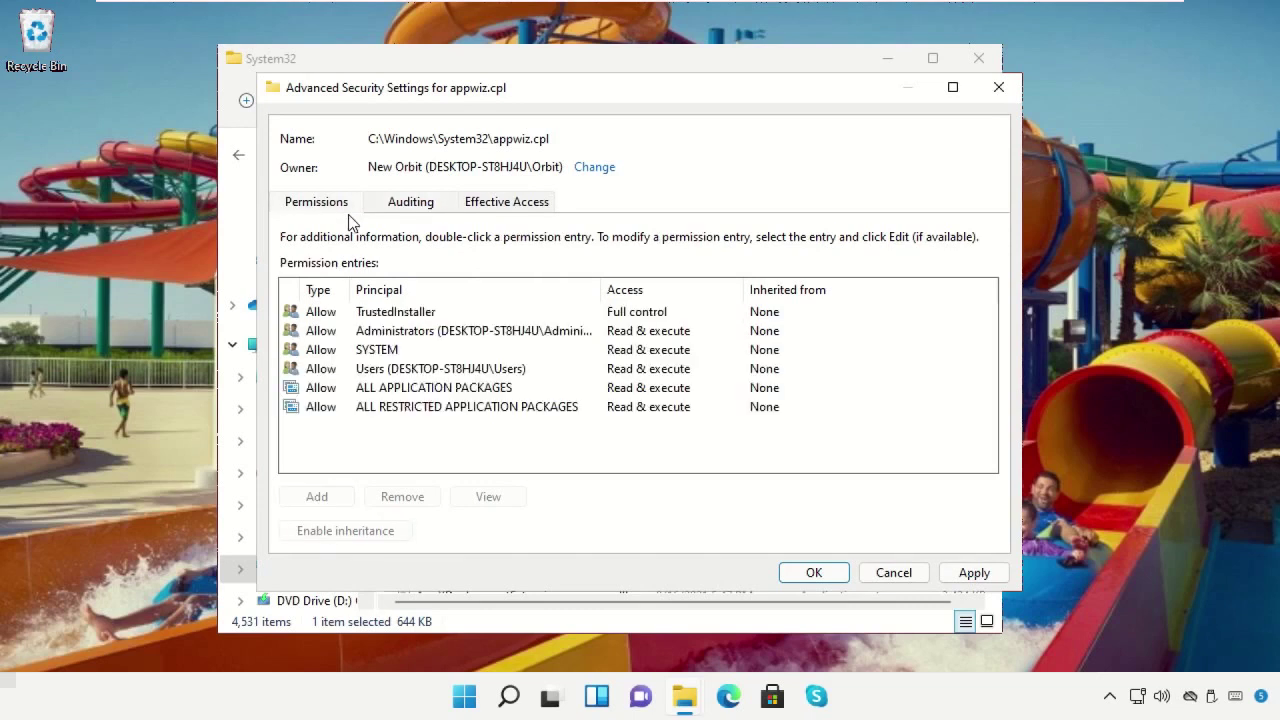
{"action": "left_click", "coordinate": [423, 203]}
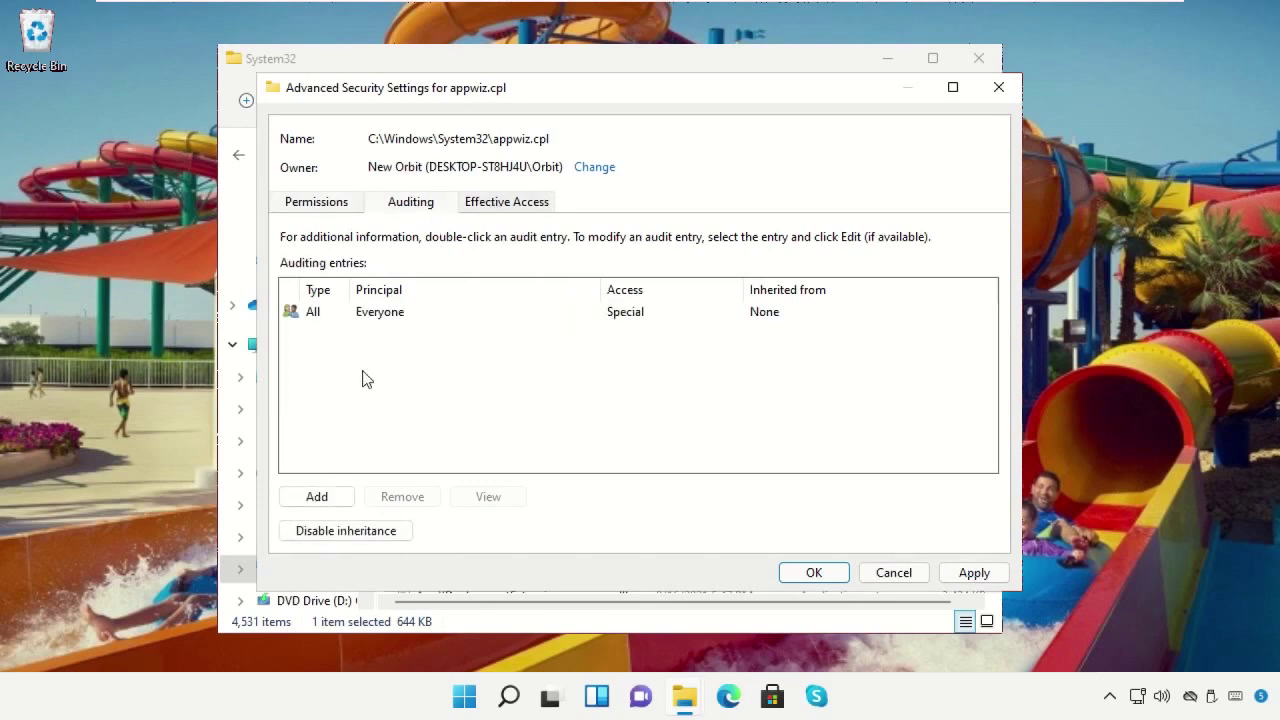
{"action": "left_click", "coordinate": [388, 320]}
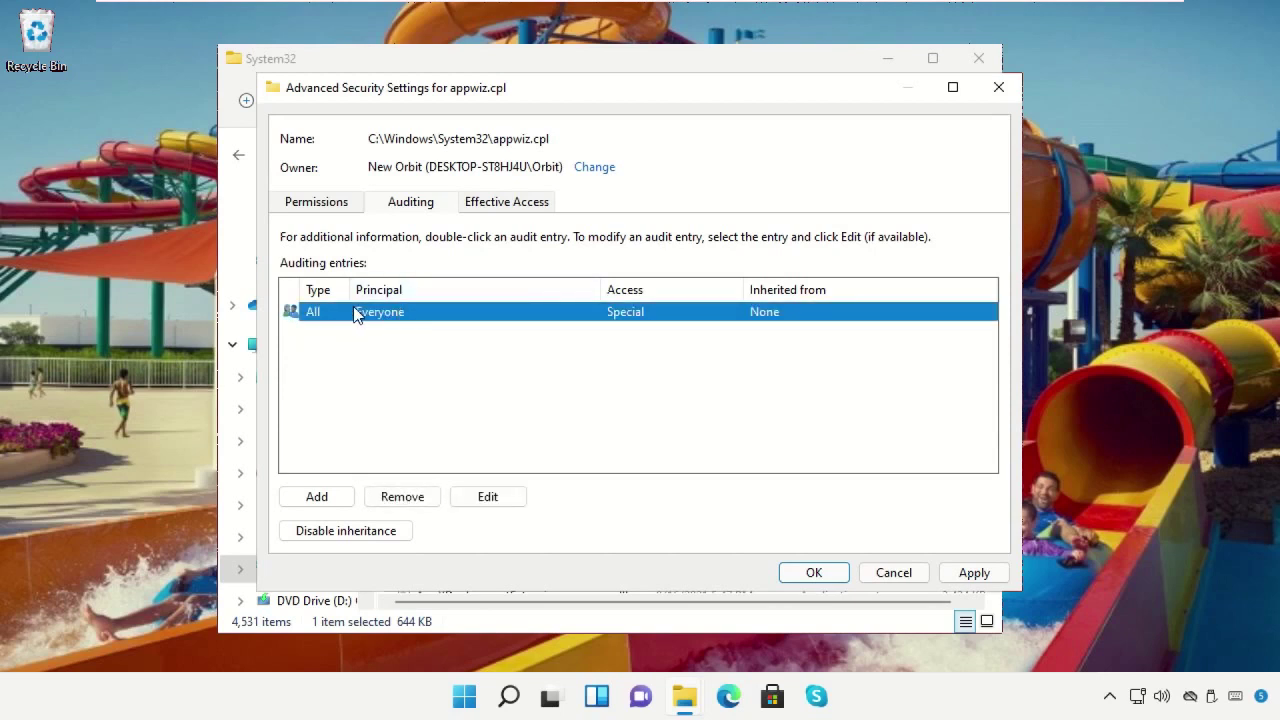
{"action": "left_click", "coordinate": [418, 496]}
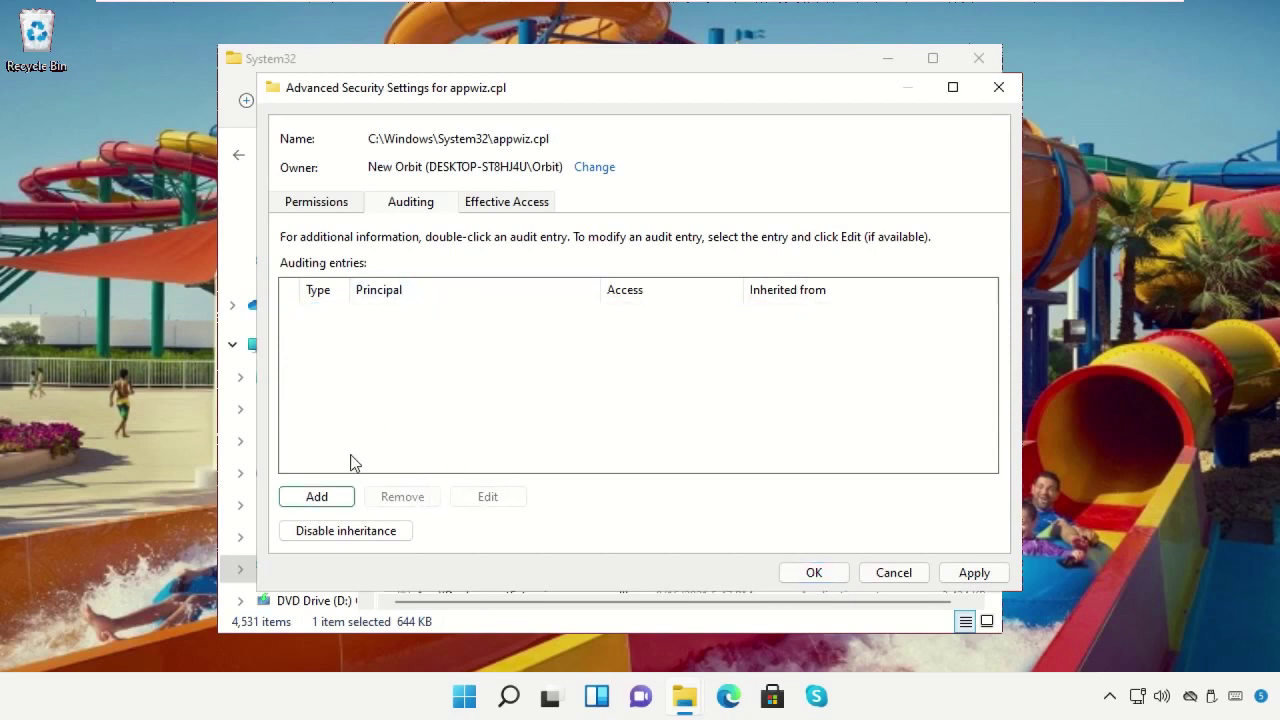
{"action": "left_click", "coordinate": [338, 208]}
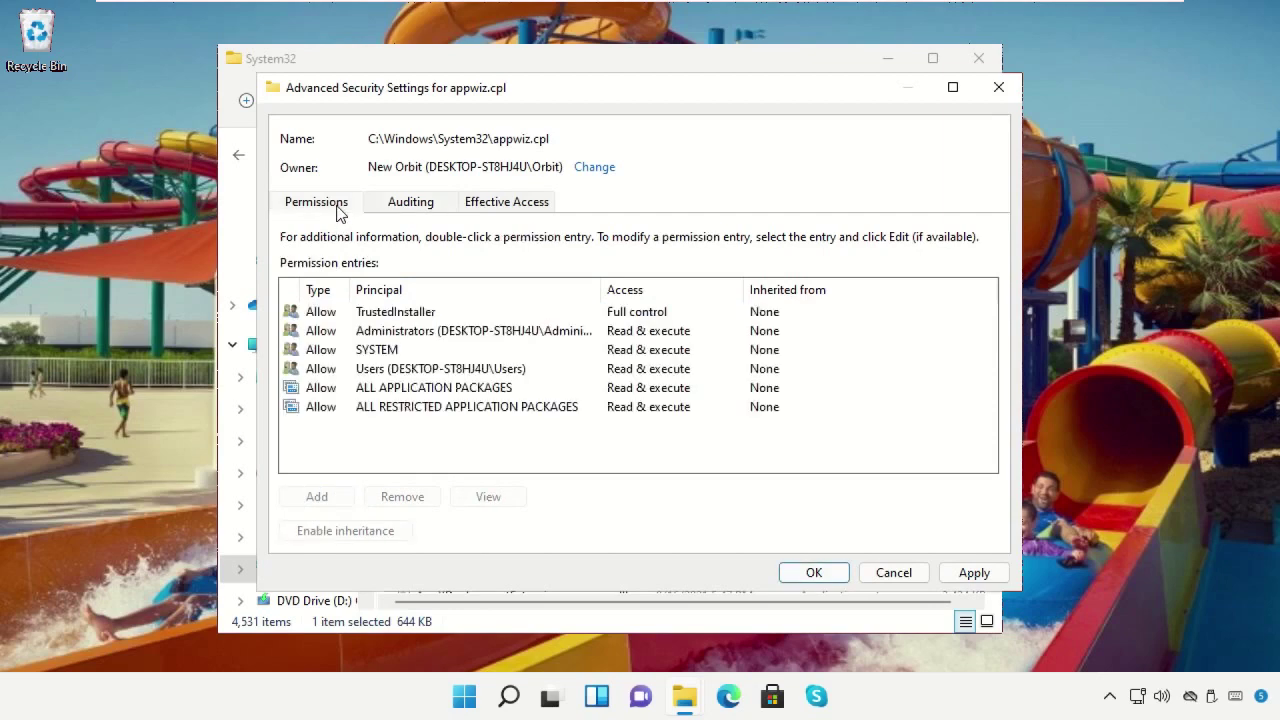
{"action": "left_click", "coordinate": [972, 572]}
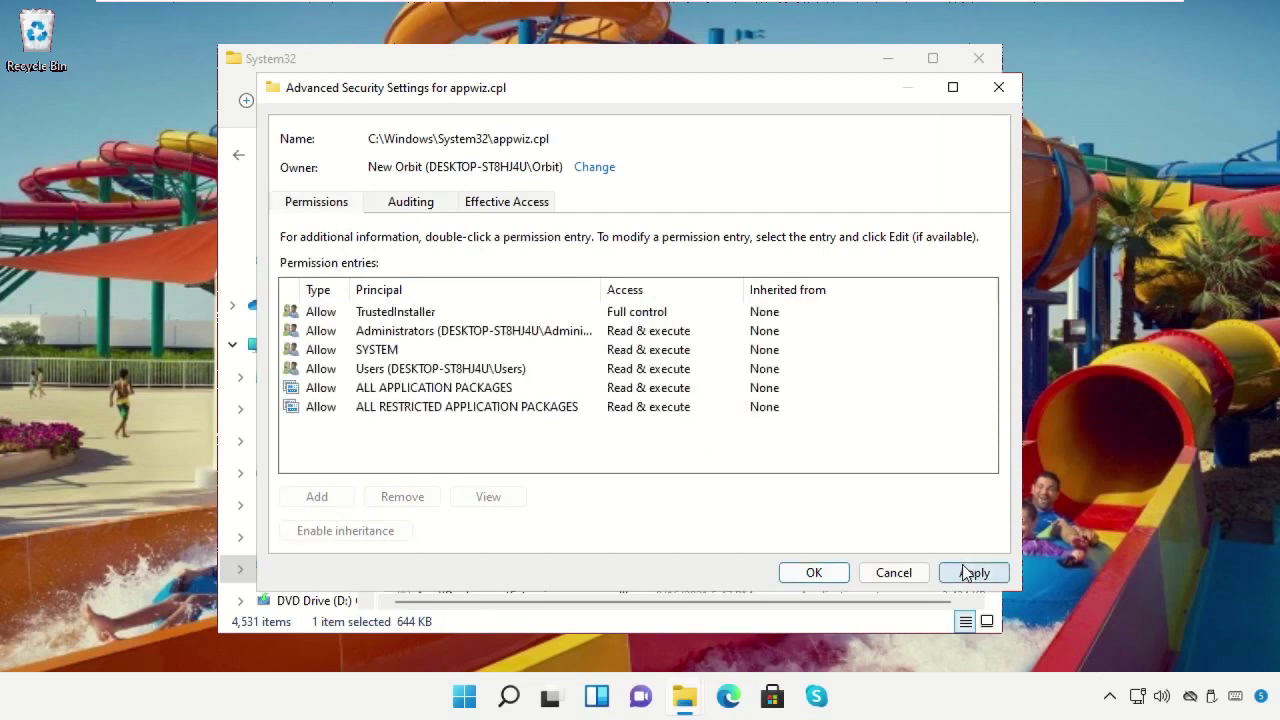
{"action": "left_click", "coordinate": [778, 428]}
{"action": "left_click", "coordinate": [810, 572]}
- Edit the permissions of appwiz.cpl to deny Full control to TrustedInstaller
{"action": "left_click", "coordinate": [657, 318]}
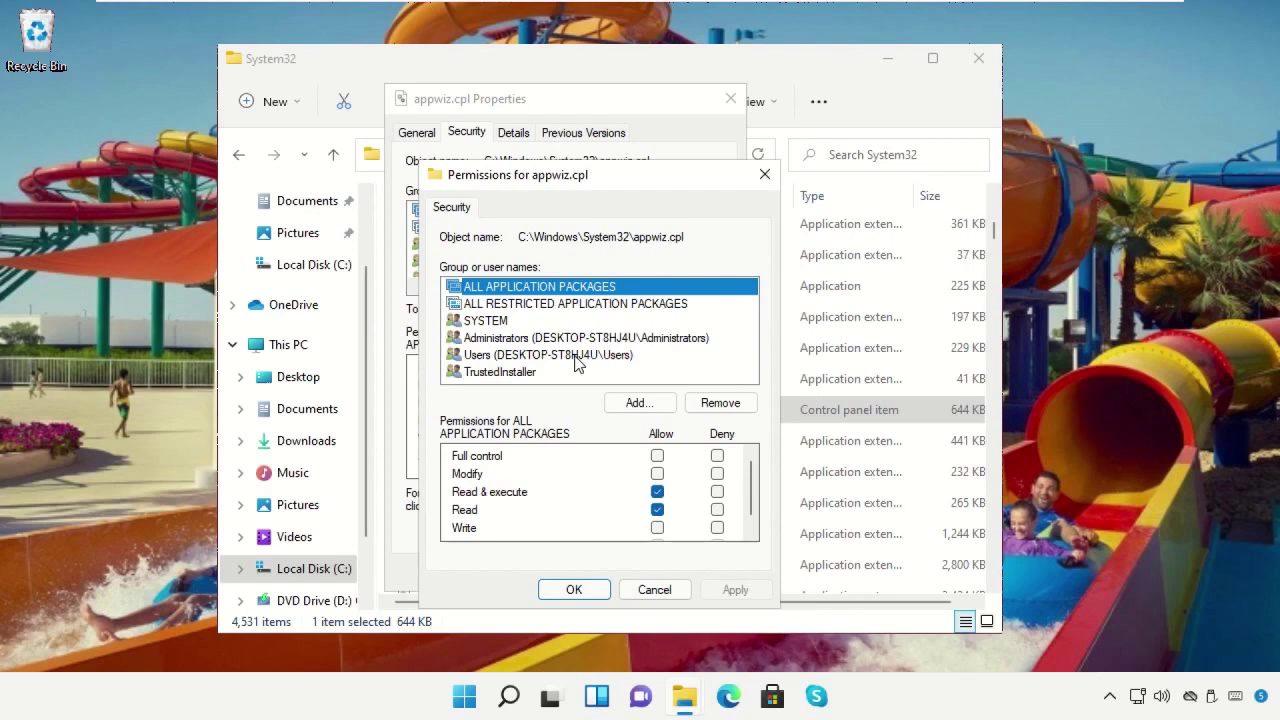
{"action": "left_click", "coordinate": [505, 372]}
{"action": "left_click", "coordinate": [717, 455]}
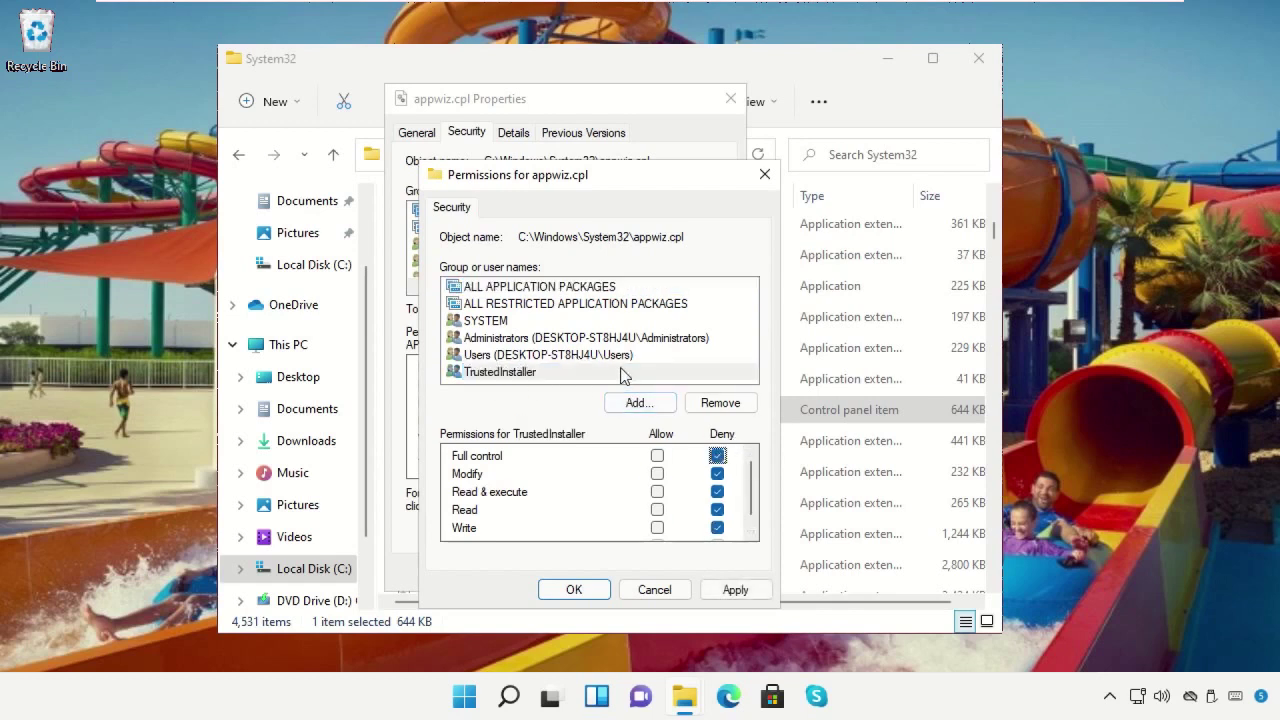
- Allow Full control for the Users group on appwiz.cpl, apply the permission changes, and close the file's properties
{"action": "left_click", "coordinate": [590, 355]}
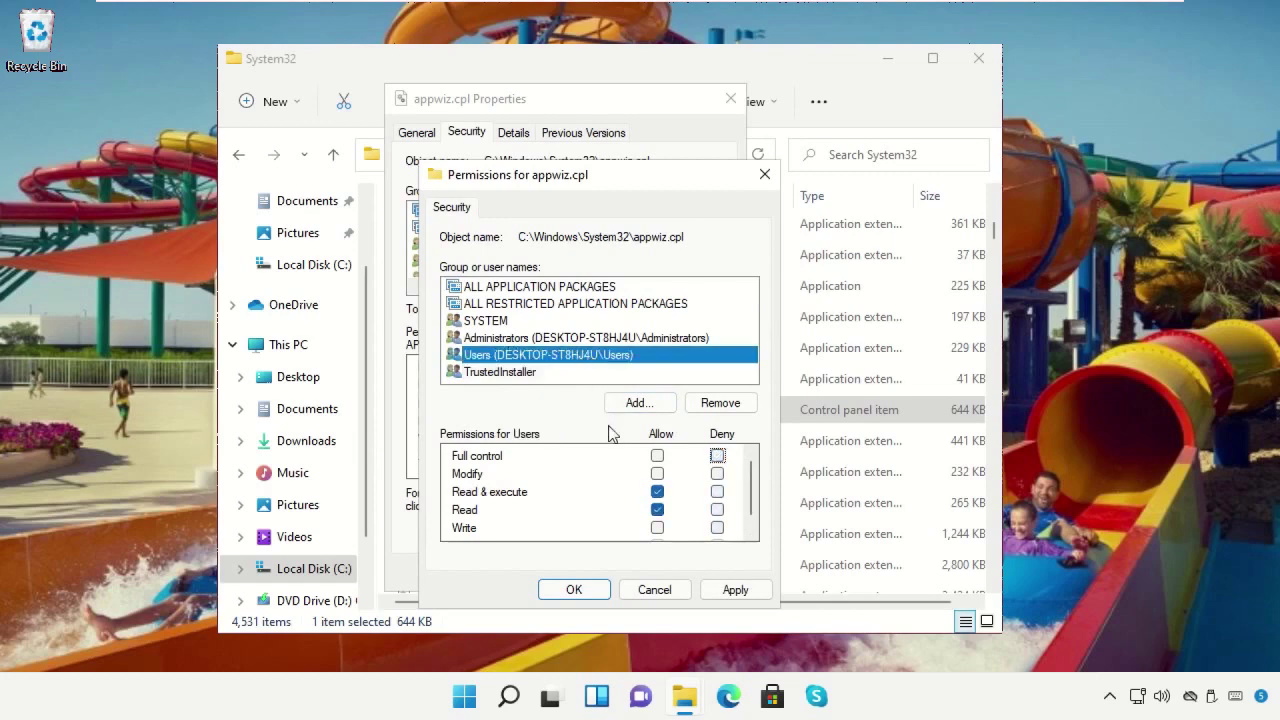
{"action": "left_click", "coordinate": [656, 456]}
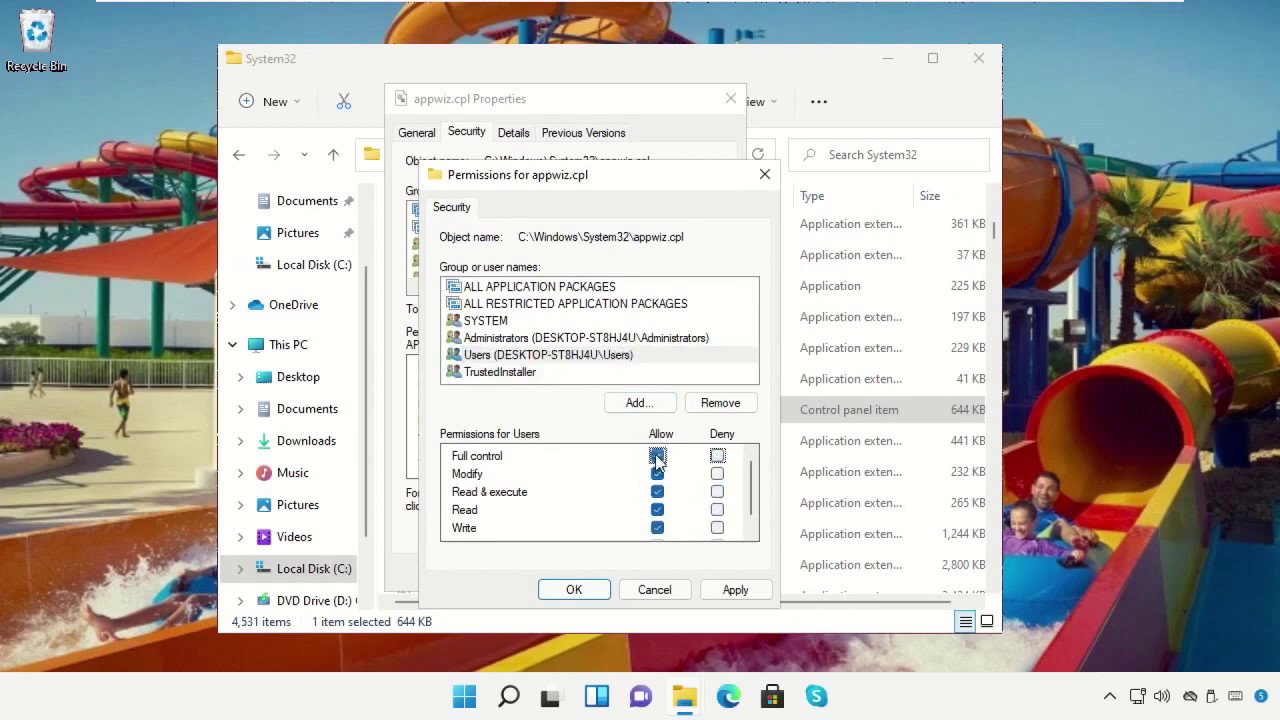
{"action": "left_click", "coordinate": [716, 590]}
{"action": "left_click", "coordinate": [711, 434]}
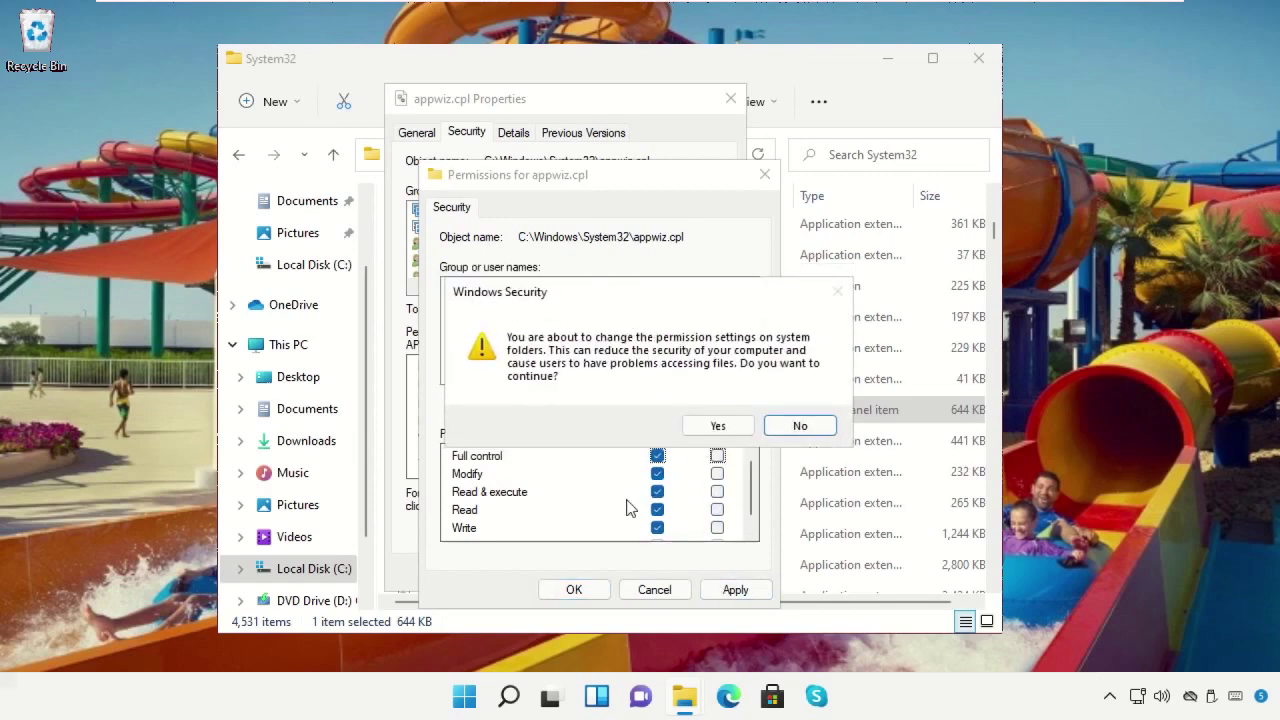
{"action": "left_click", "coordinate": [717, 426]}
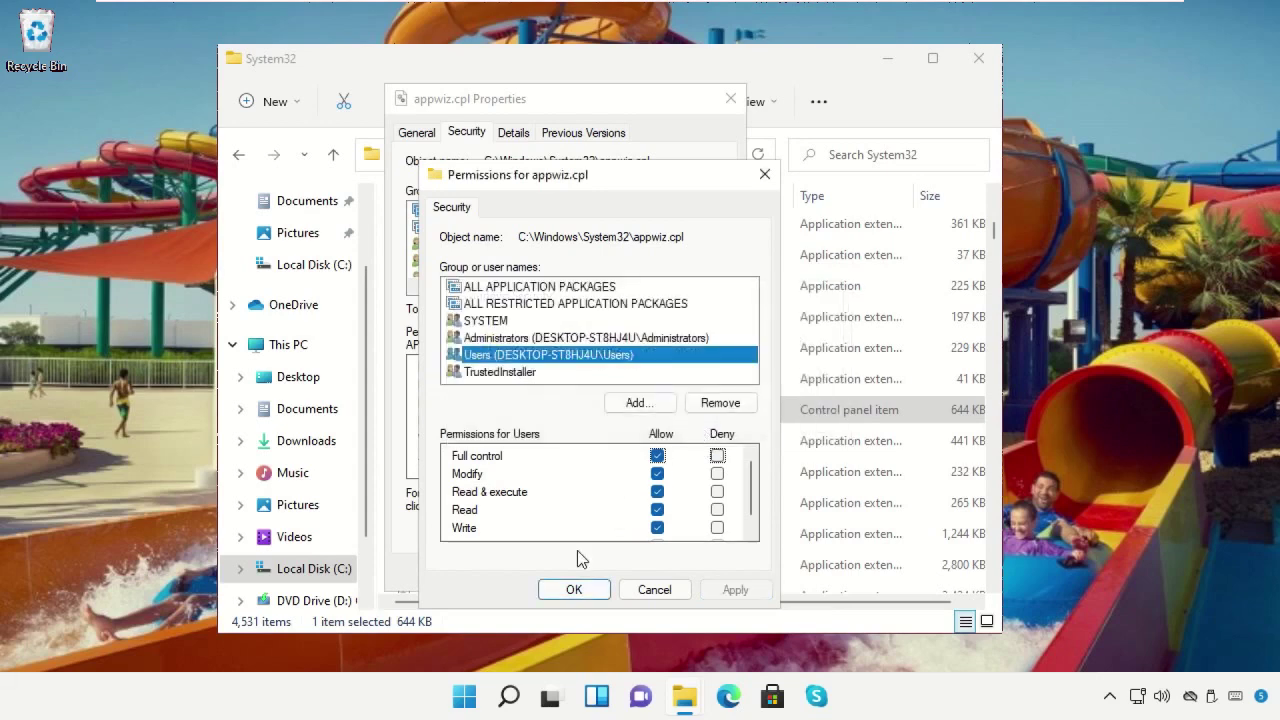
{"action": "left_click", "coordinate": [583, 590]}
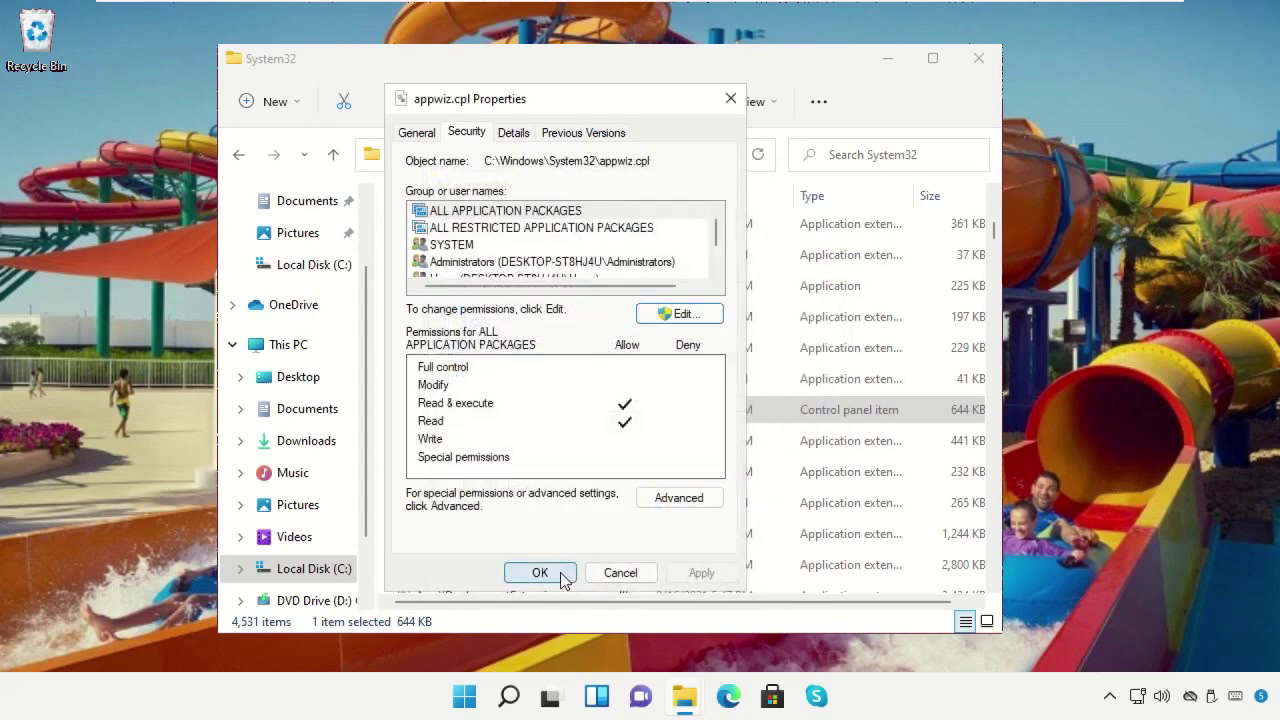
{"action": "left_click", "coordinate": [560, 578]}
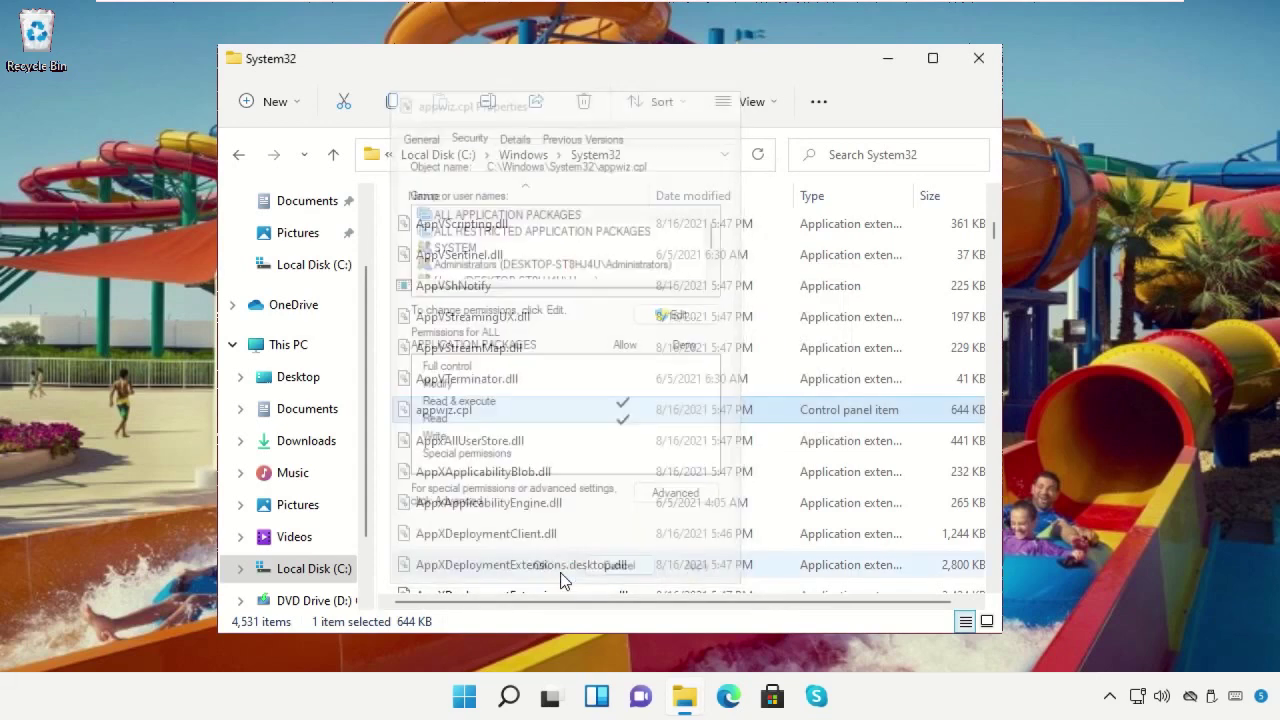
- Delete appwiz.cpl from the System32 folder and close the folder window
{"action": "right_click", "coordinate": [482, 410]}
{"action": "left_click", "coordinate": [666, 434]}
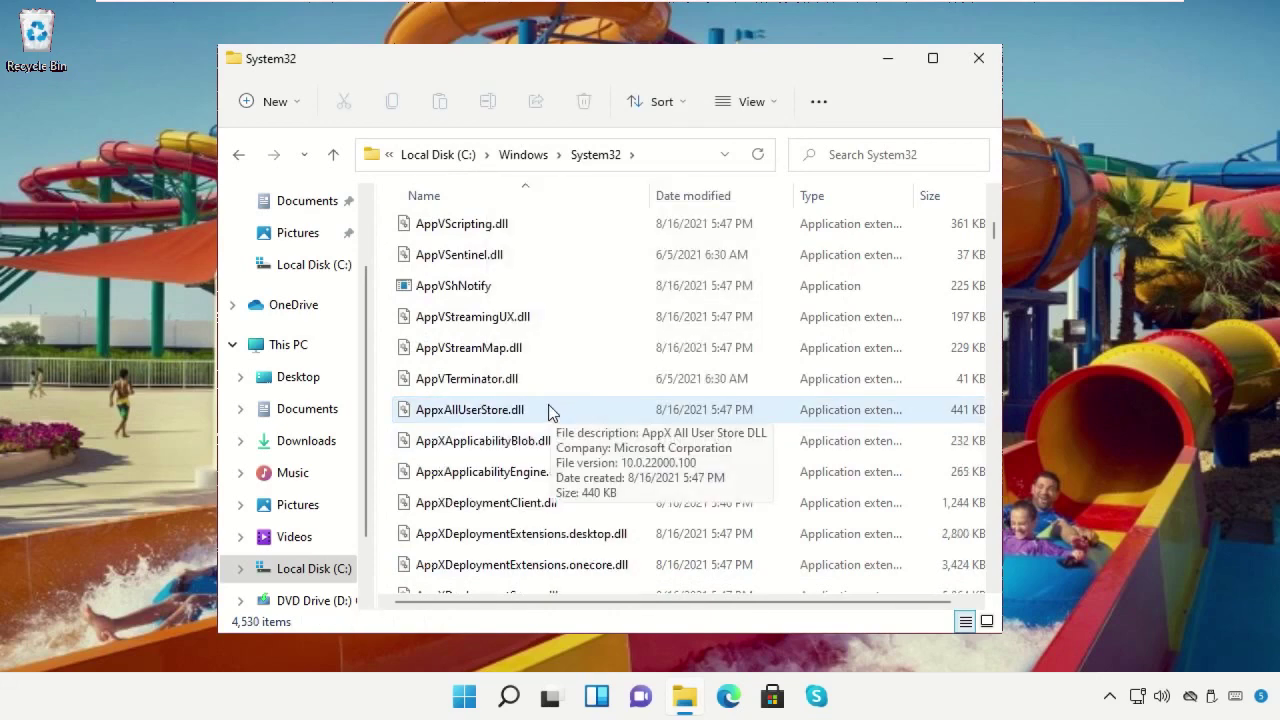
{"action": "left_click", "coordinate": [978, 58]}
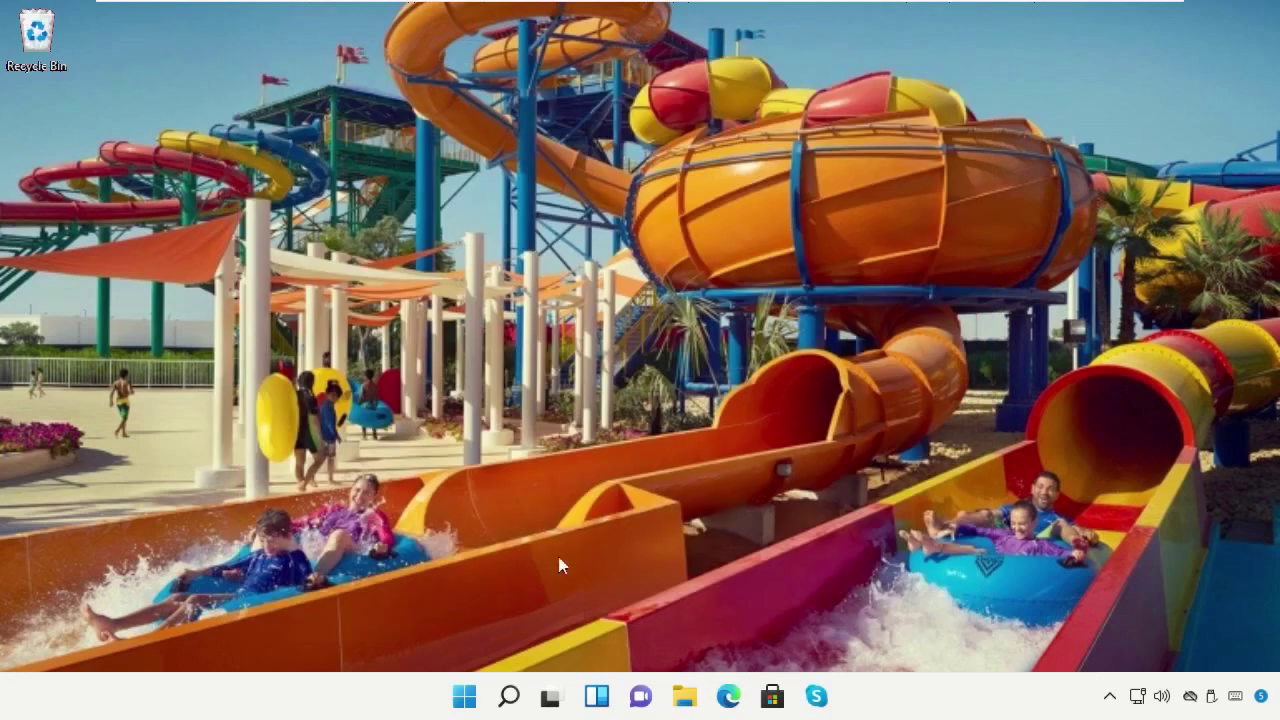
- Restart the computer
{"action": "left_click", "coordinate": [463, 695]}
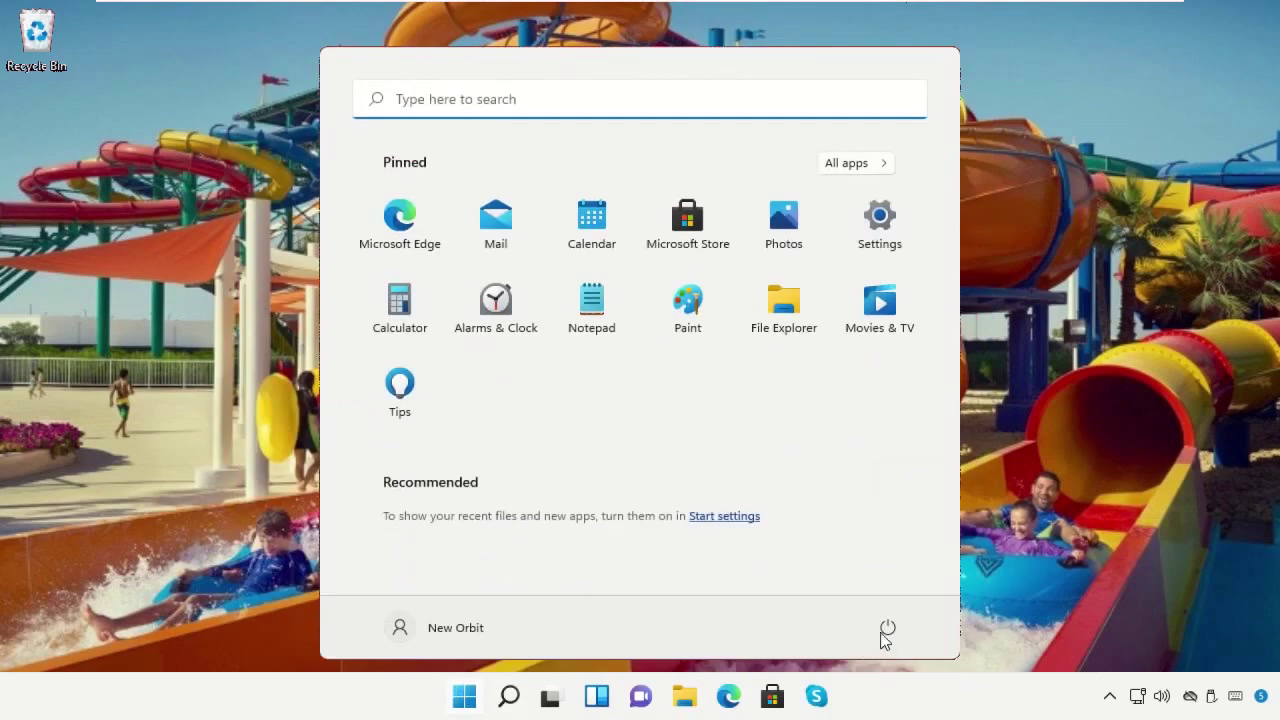
{"action": "left_click", "coordinate": [888, 627]}
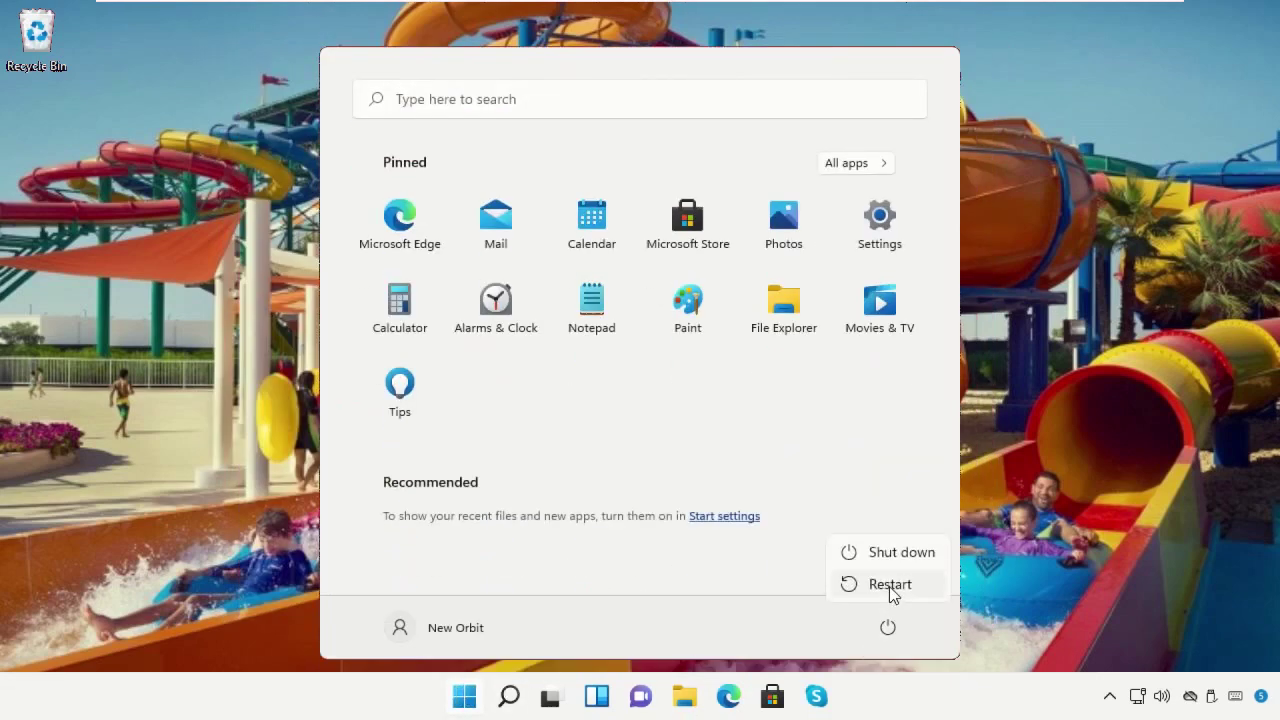
{"action": "left_click", "coordinate": [889, 586]}
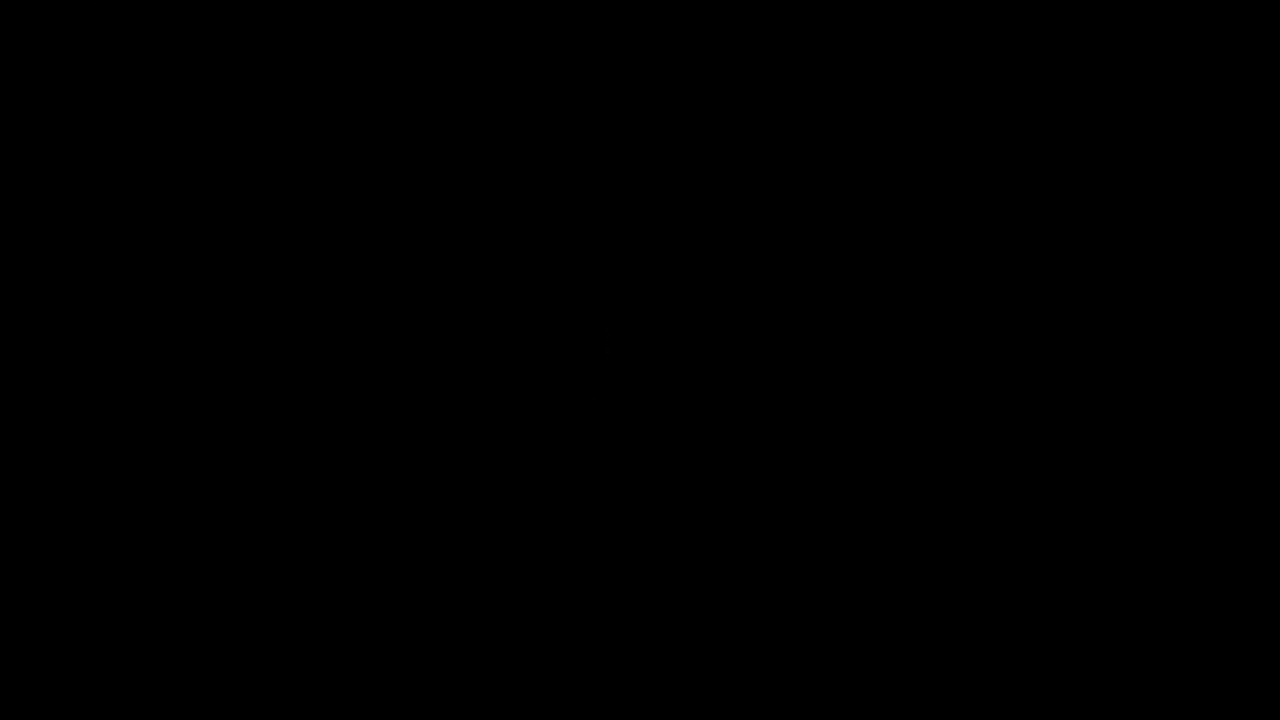